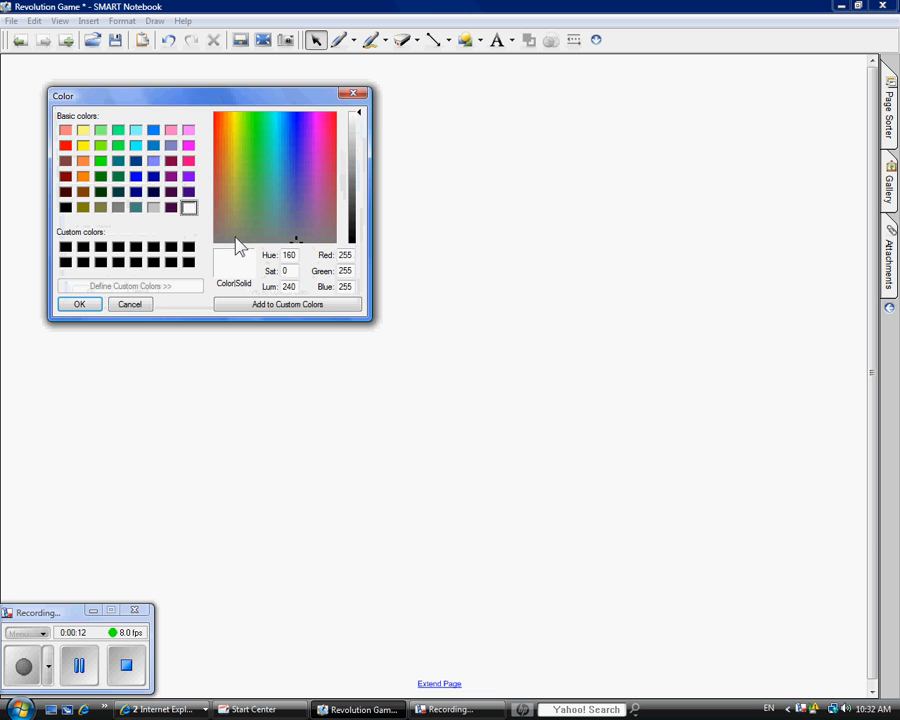
Step: Fill the page background with the basic bright blue colour
left_click(136, 176)
left_click(88, 307)
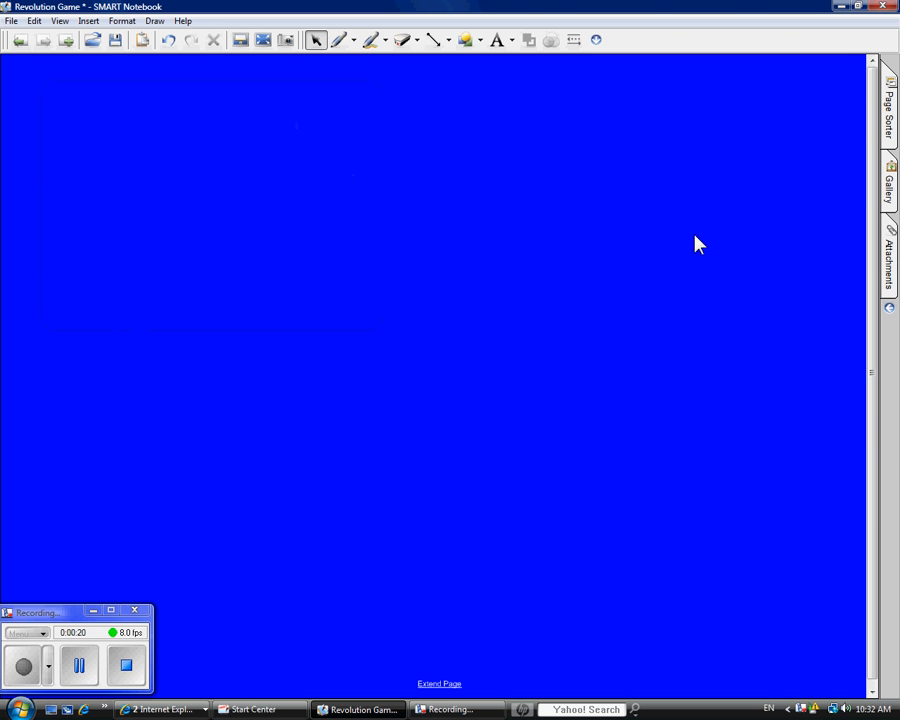
Step: Add the gallery's Question and answer tile to the middle of the page and flip it over and back
left_click(887, 190)
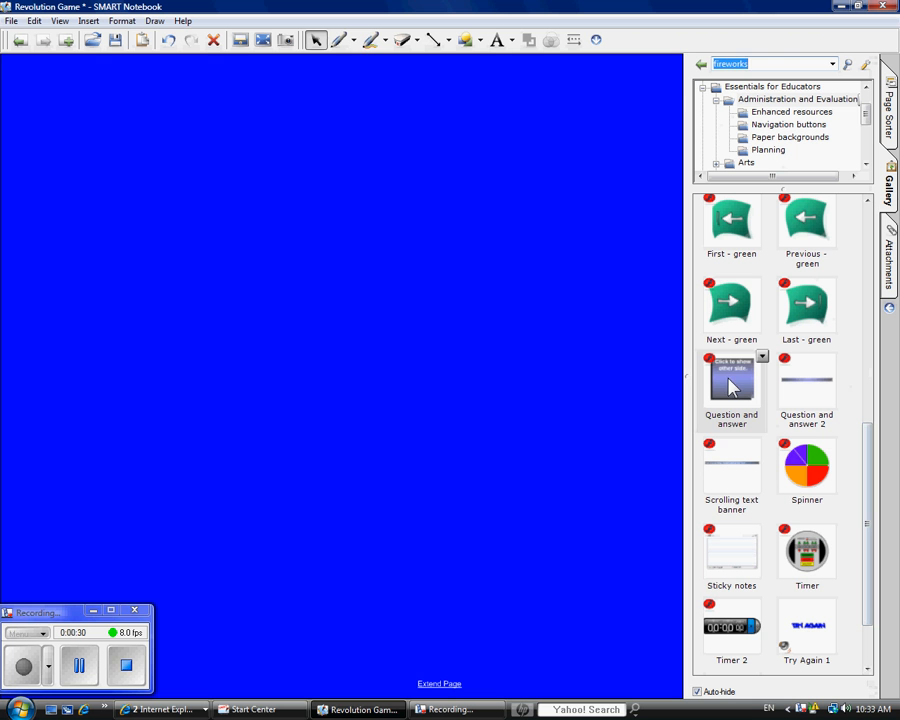
left_click_drag(729, 378, 389, 336)
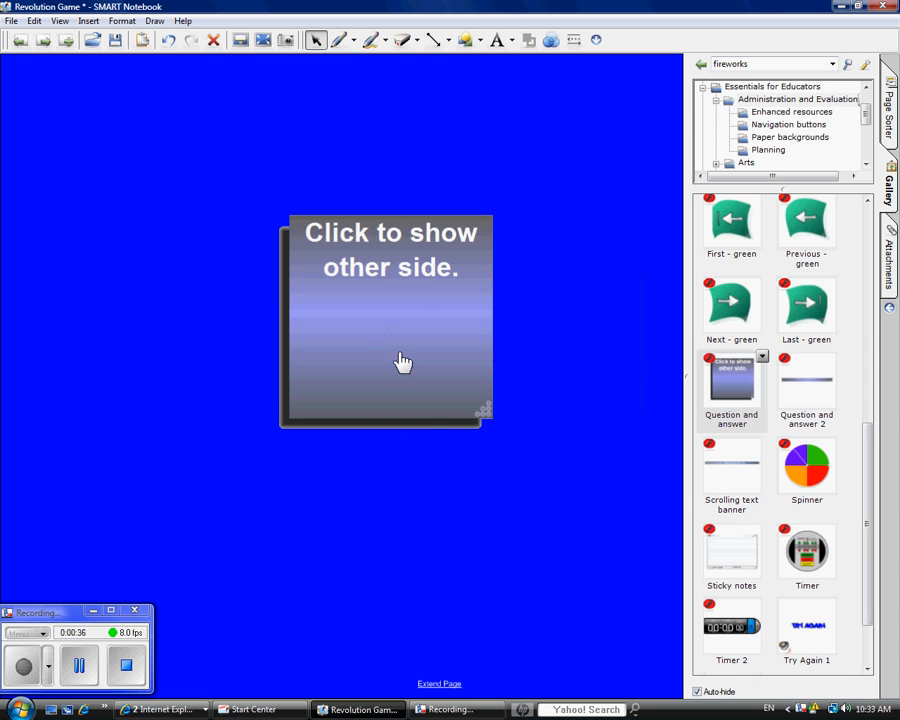
left_click(400, 348)
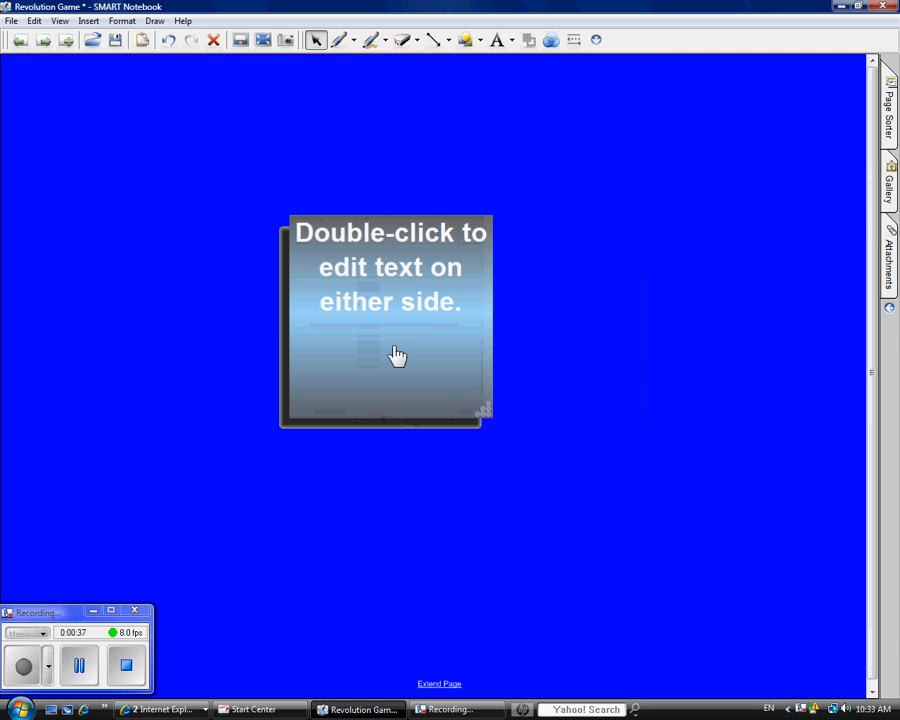
left_click(419, 371)
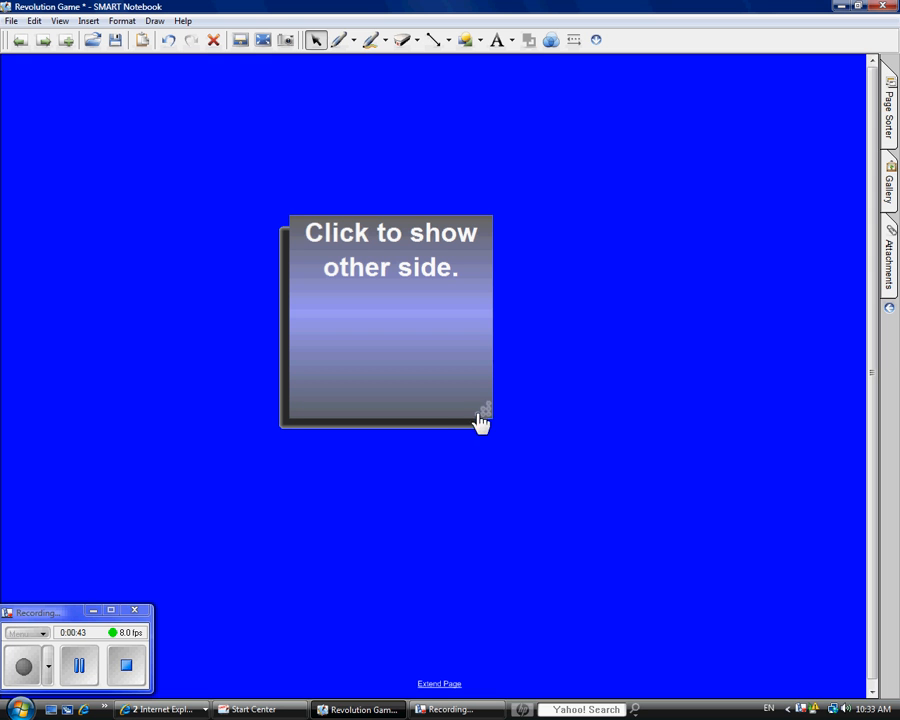
Step: Shrink the question tile to about half its size and place it near the page's left edge
left_click_drag(488, 422, 432, 368)
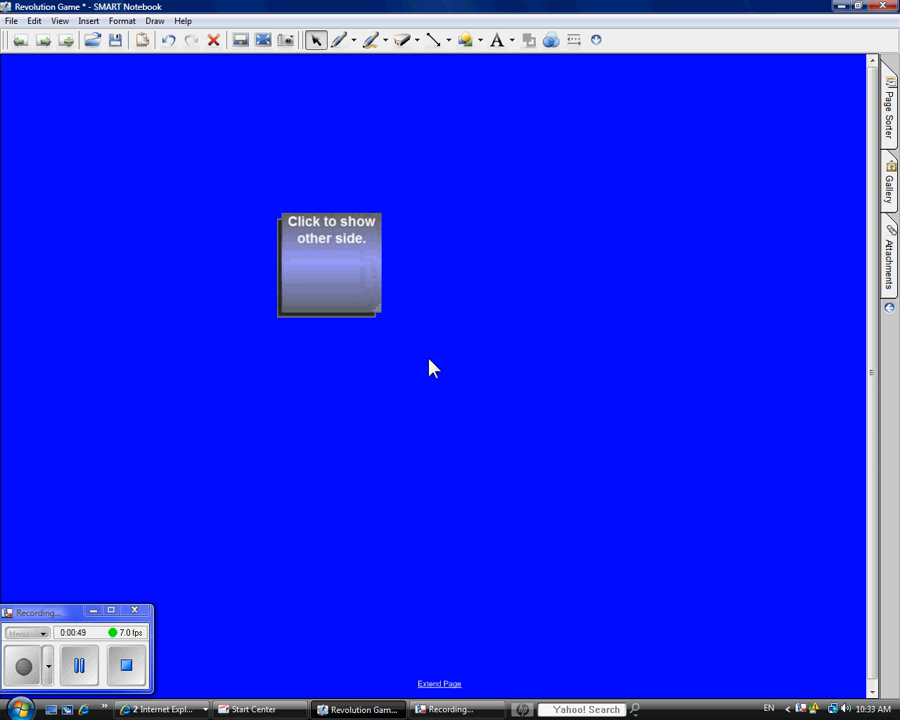
left_click_drag(321, 237, 90, 223)
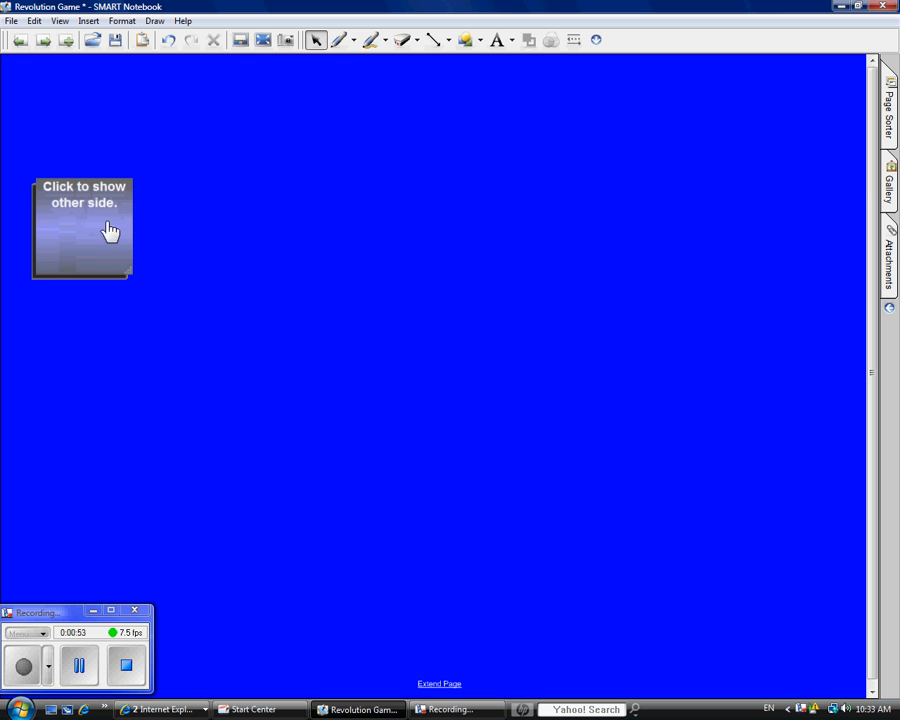
Step: Clone the question tile twice and stack the copies directly below it in an aligned column
right_click(103, 222)
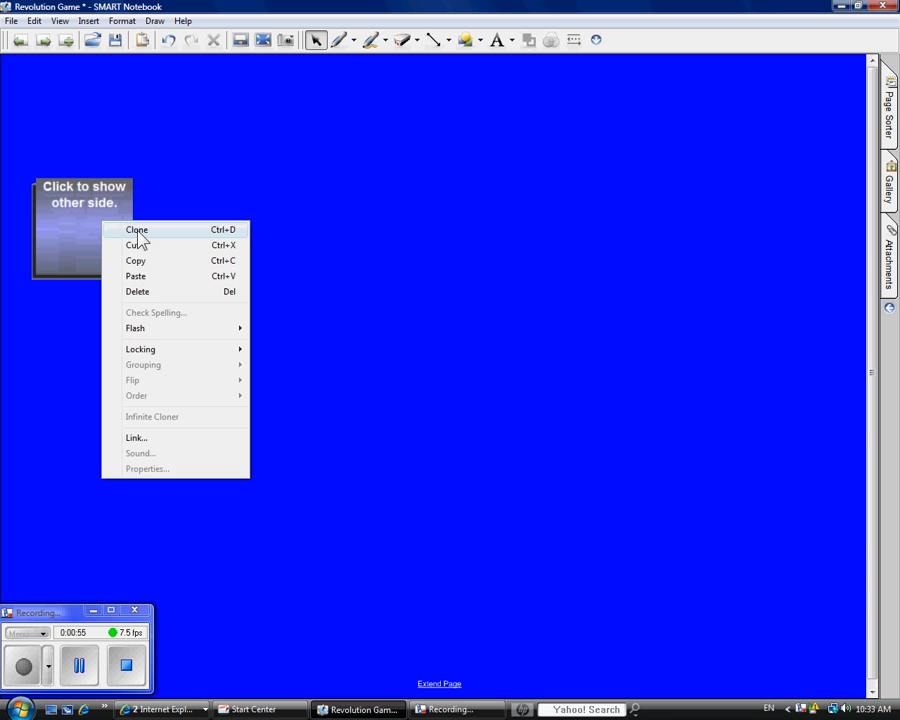
left_click(137, 231)
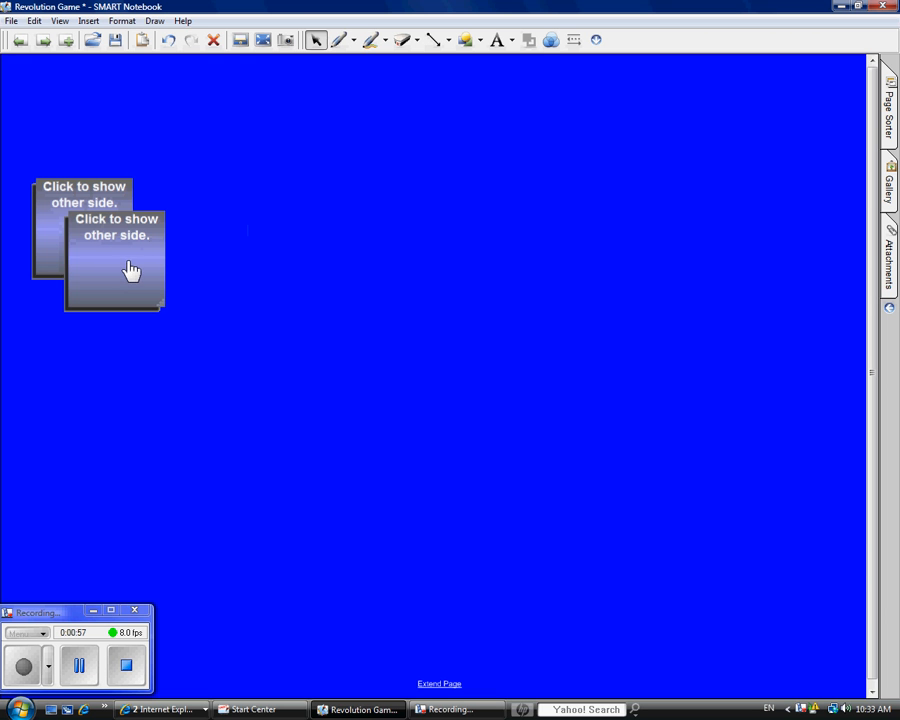
left_click_drag(130, 270, 97, 345)
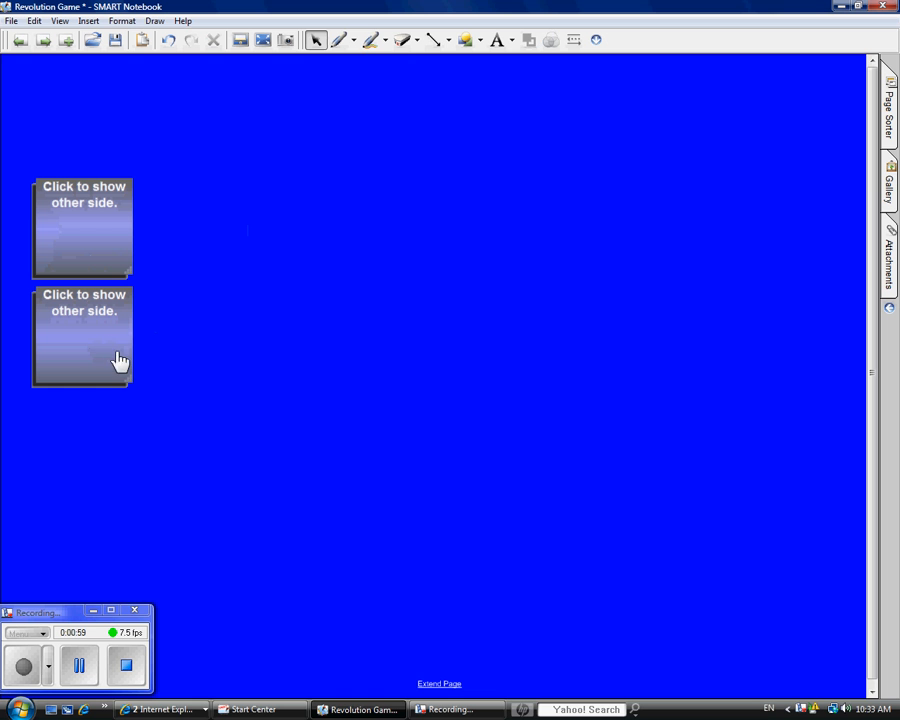
right_click(103, 357)
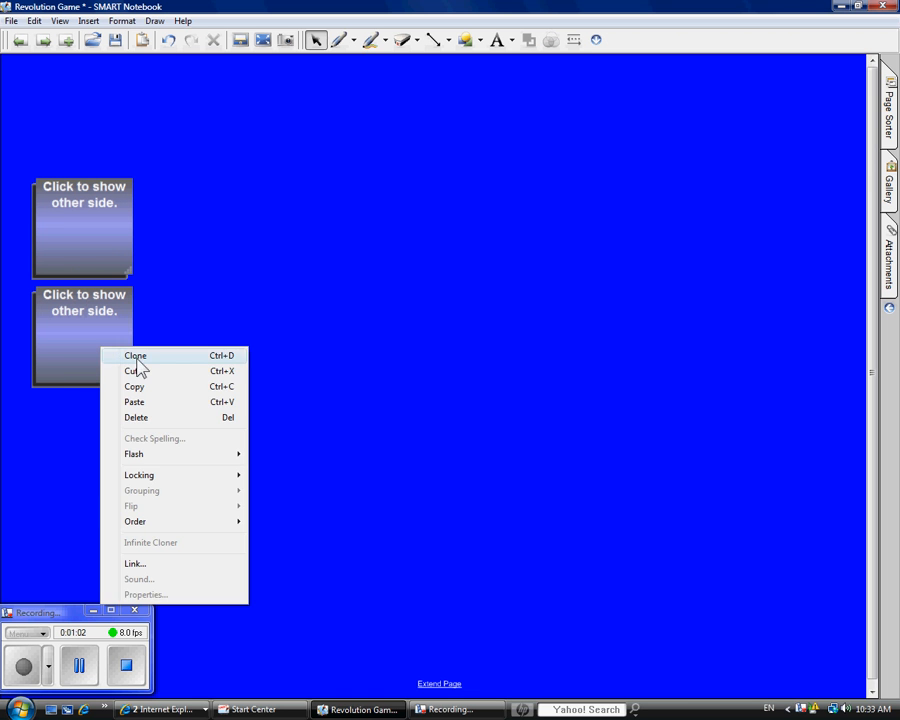
left_click(139, 357)
left_click(107, 437)
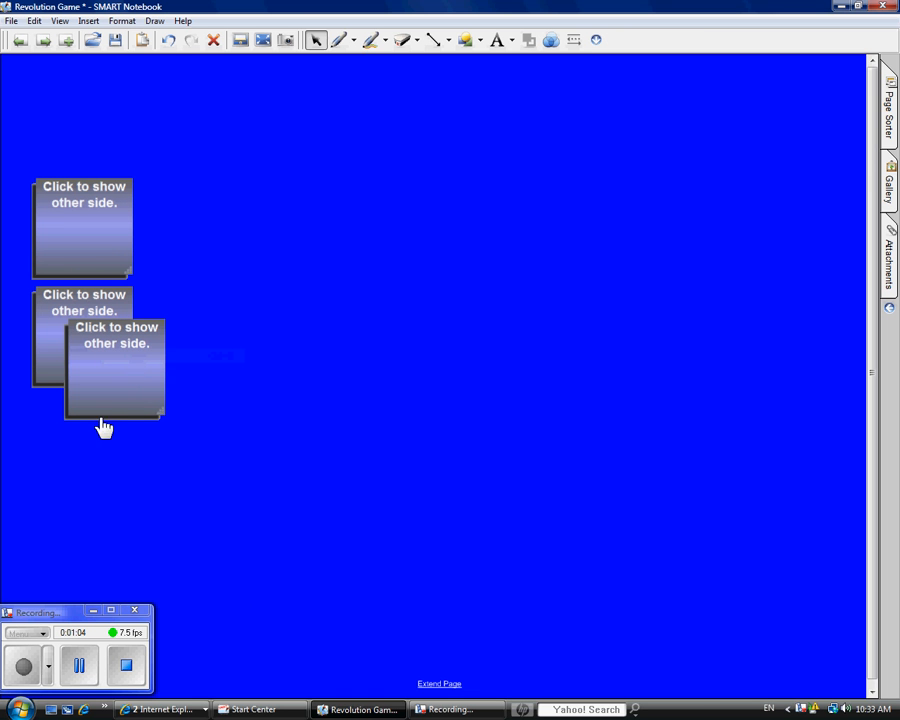
left_click_drag(102, 421, 74, 484)
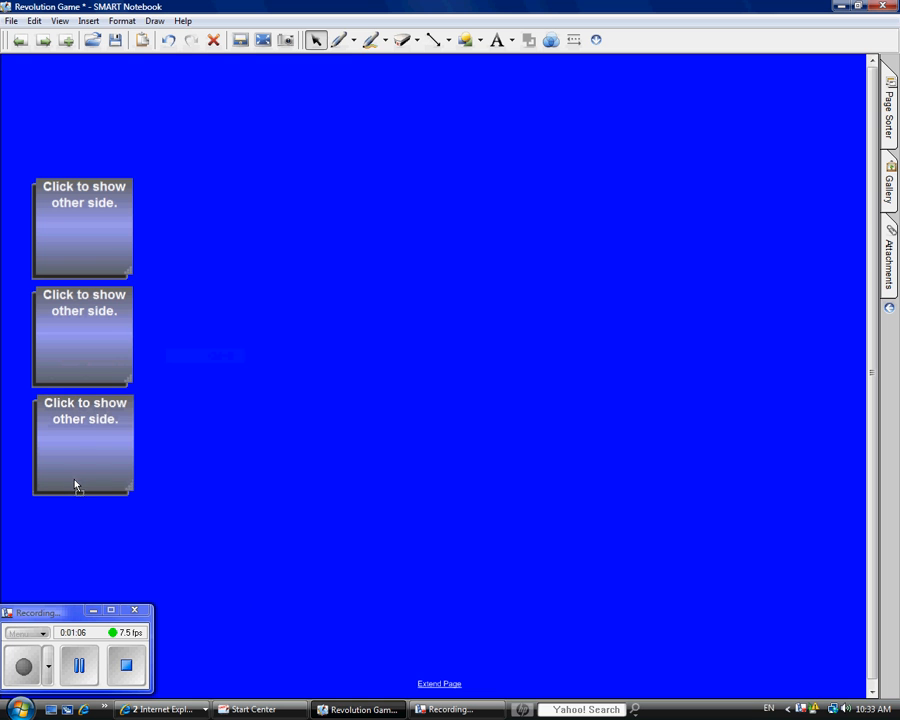
Step: Clone the bottom tile and place the copy beside it to begin a second column
right_click(91, 462)
left_click(121, 207)
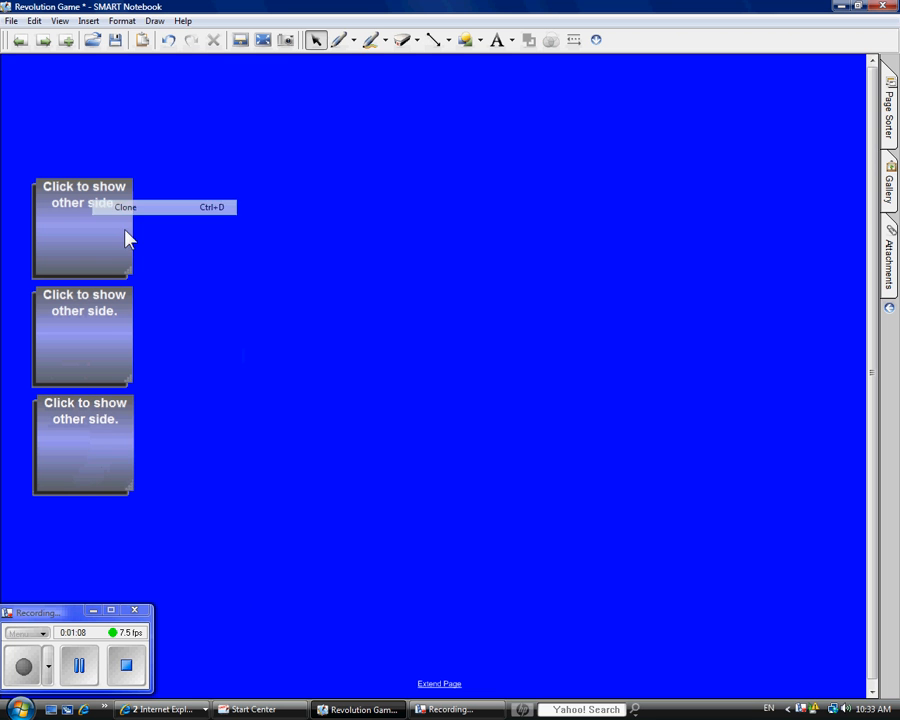
left_click_drag(118, 466, 199, 433)
left_click(140, 306)
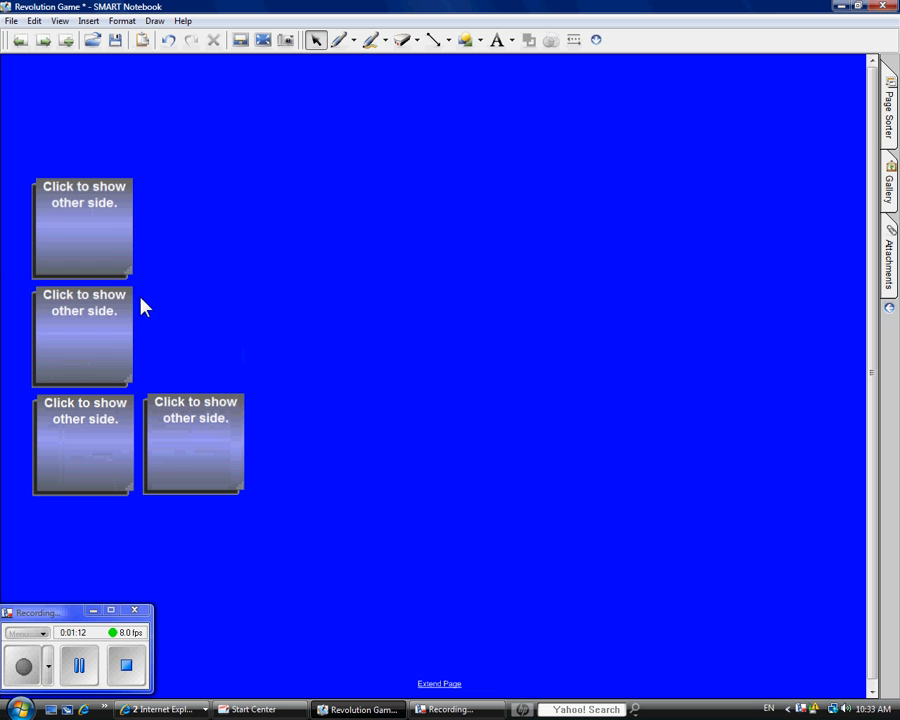
Step: Replace the front text of the top tile with the question "What did the Stamp Act tax?"
left_click(86, 205)
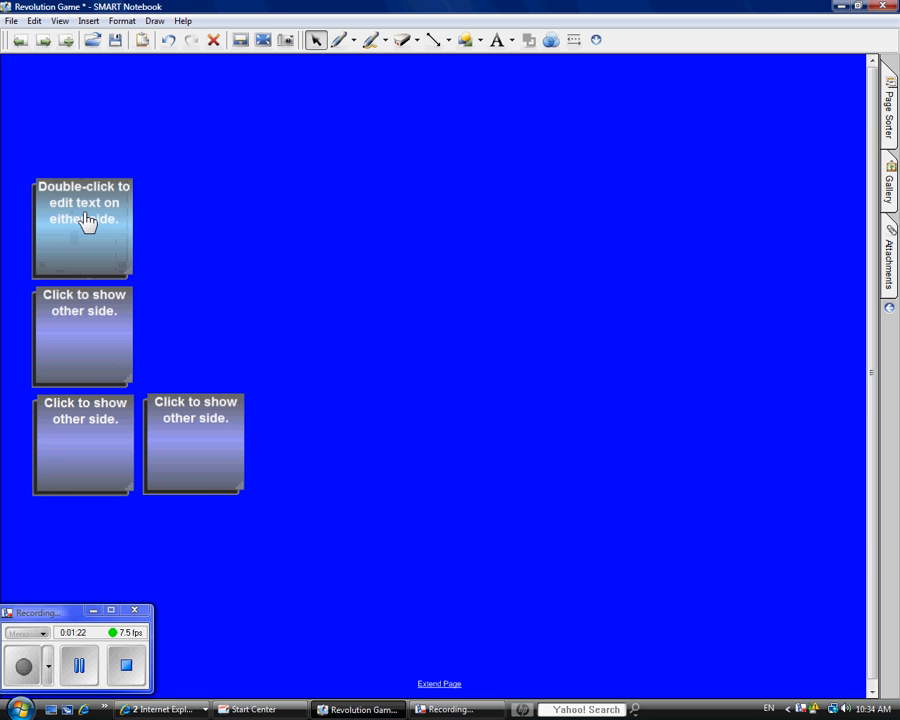
double_click(88, 218)
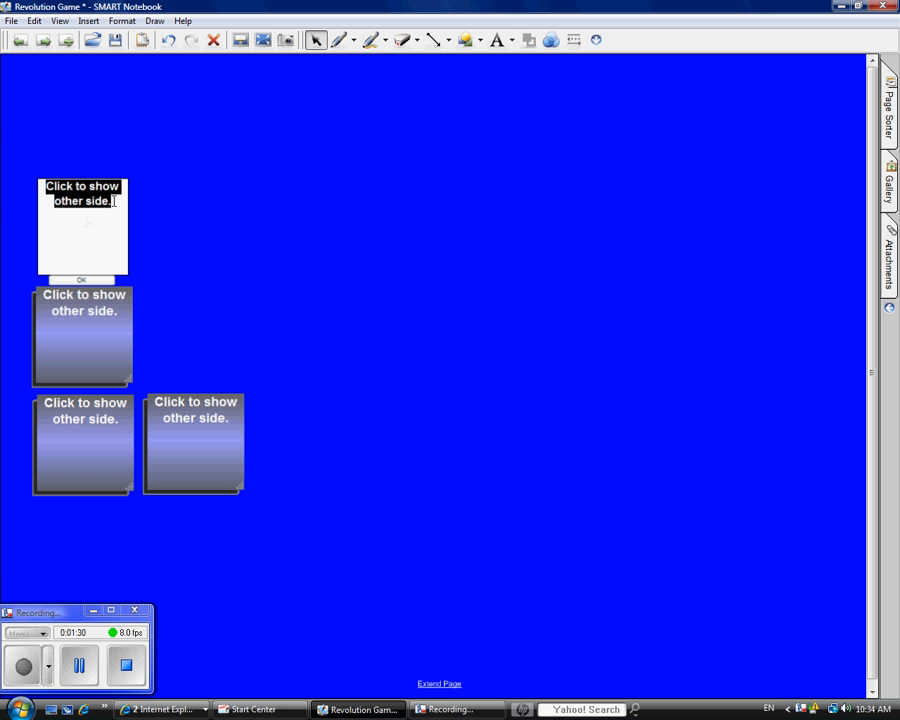
type("What")
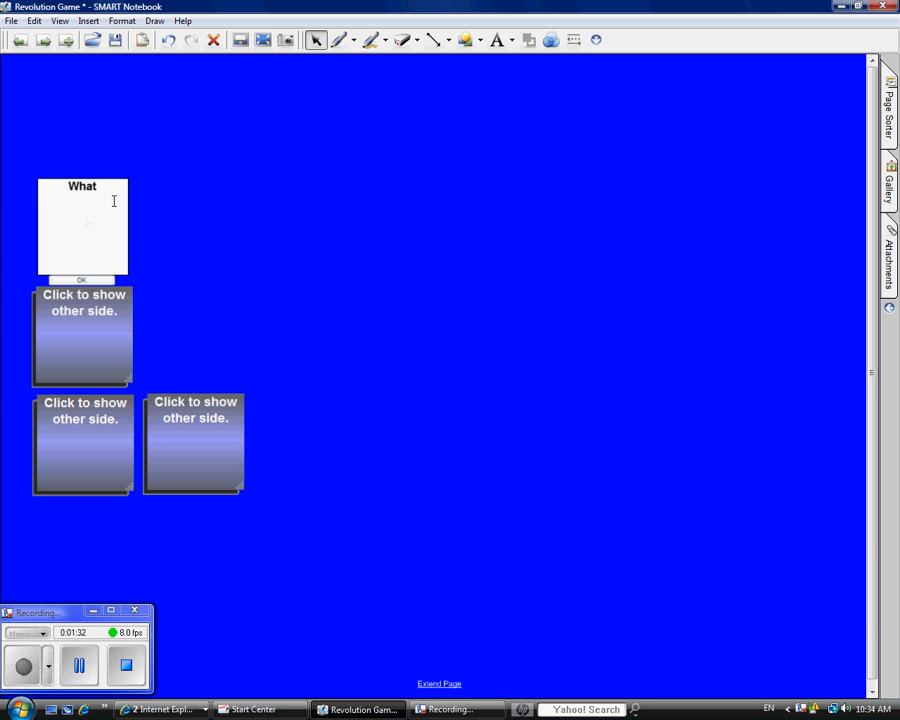
type(" did the Stam")
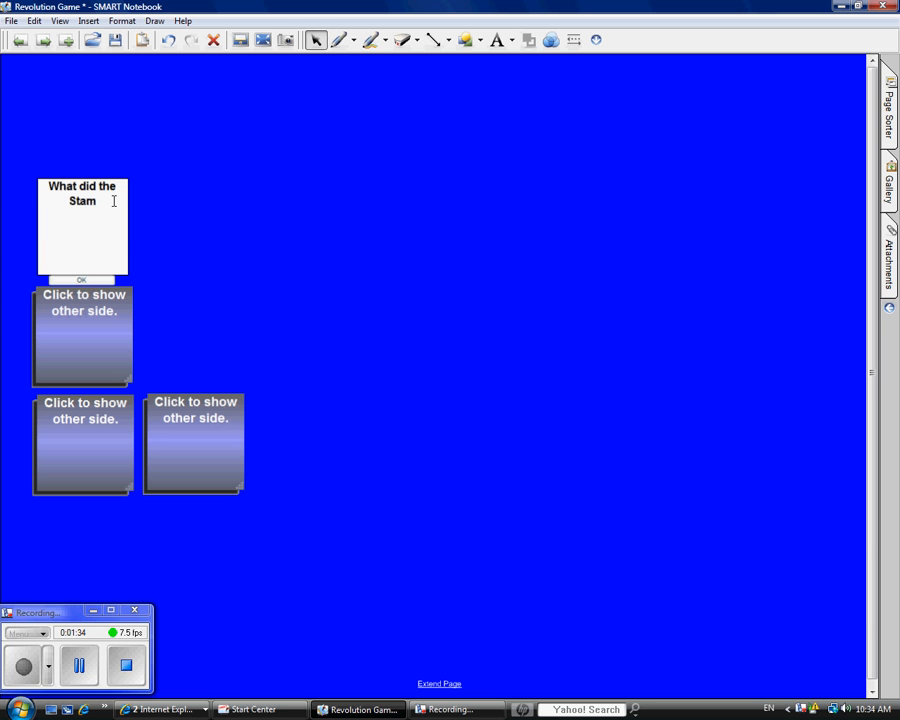
type("p Act tax?")
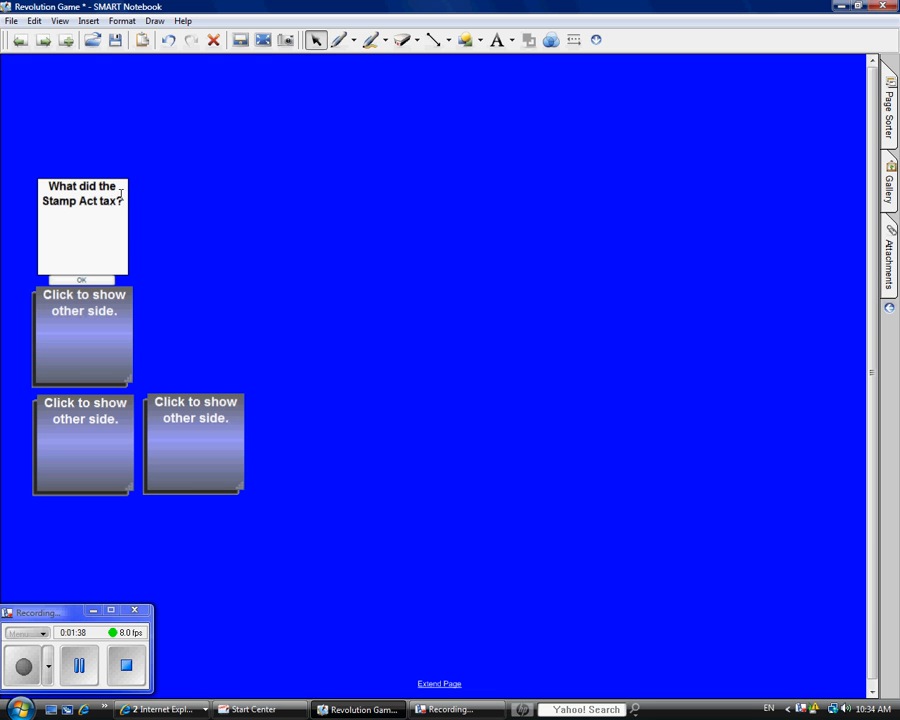
left_click(58, 280)
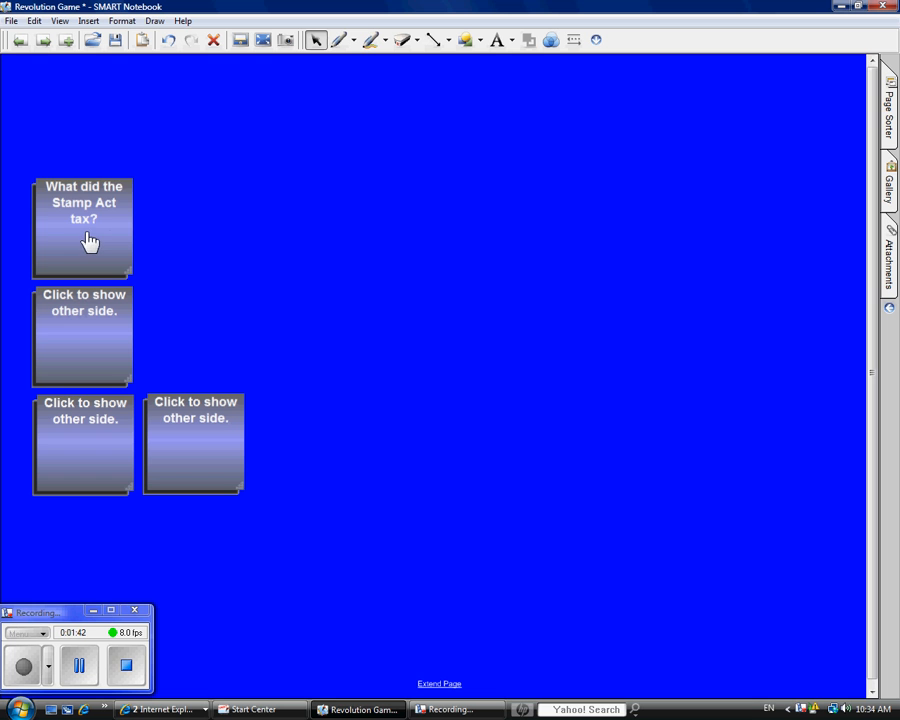
Step: Set the top tile's reverse text to "paper items including newspapers and legal documents" and flip it back to the question
left_click(88, 240)
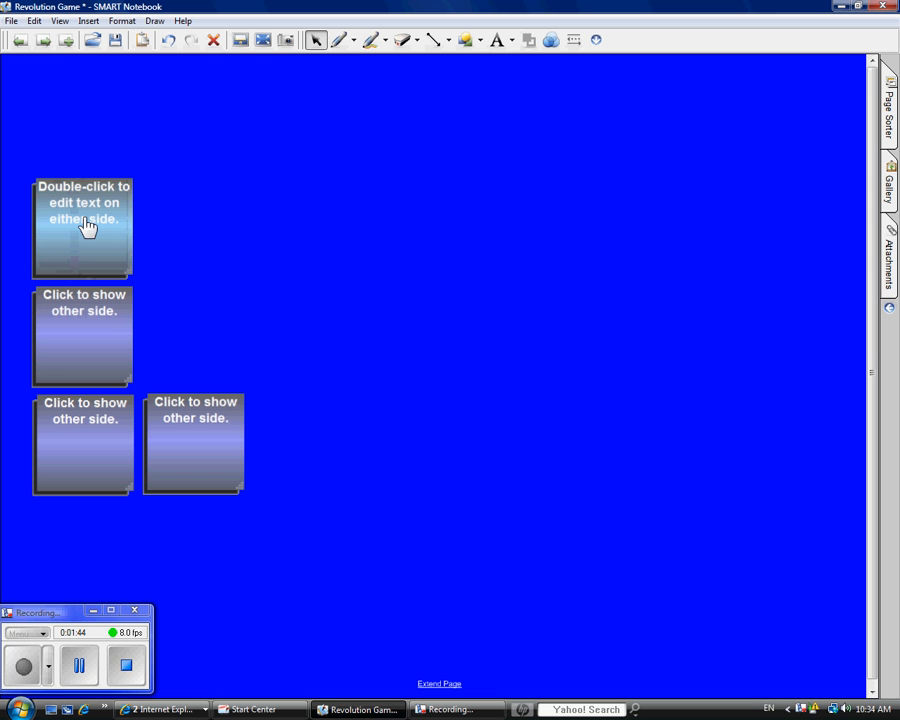
double_click(88, 228)
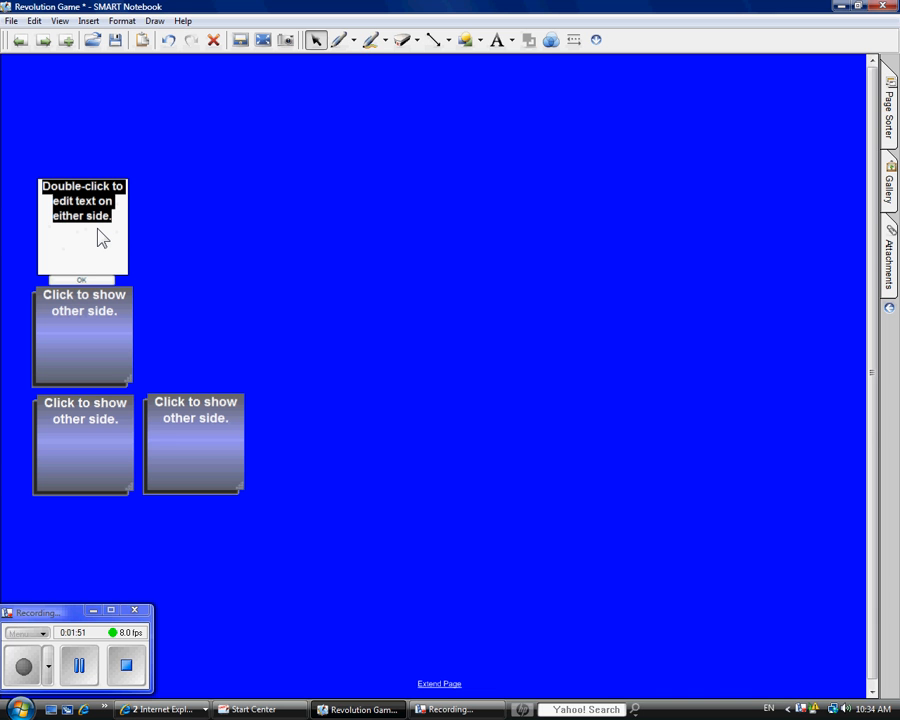
type("paper i")
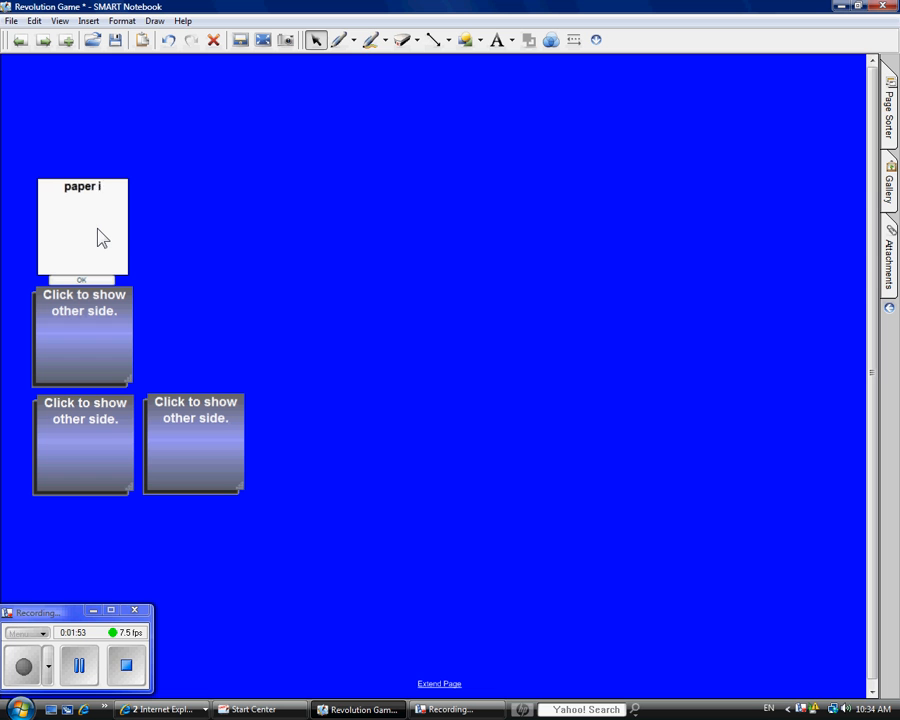
type("tems including")
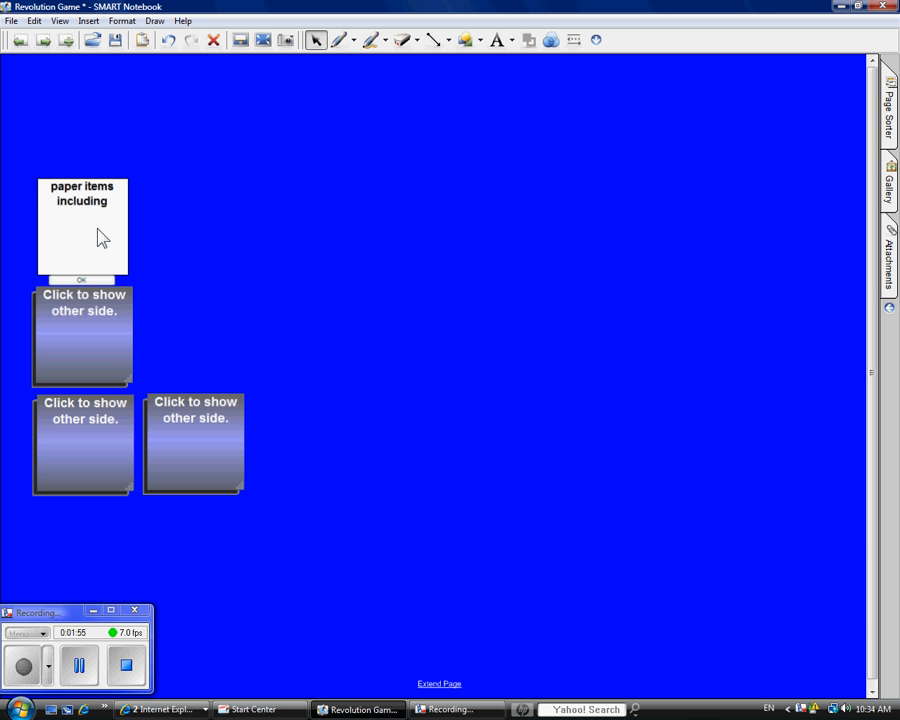
type(" newspapers and legal documents")
left_click(86, 280)
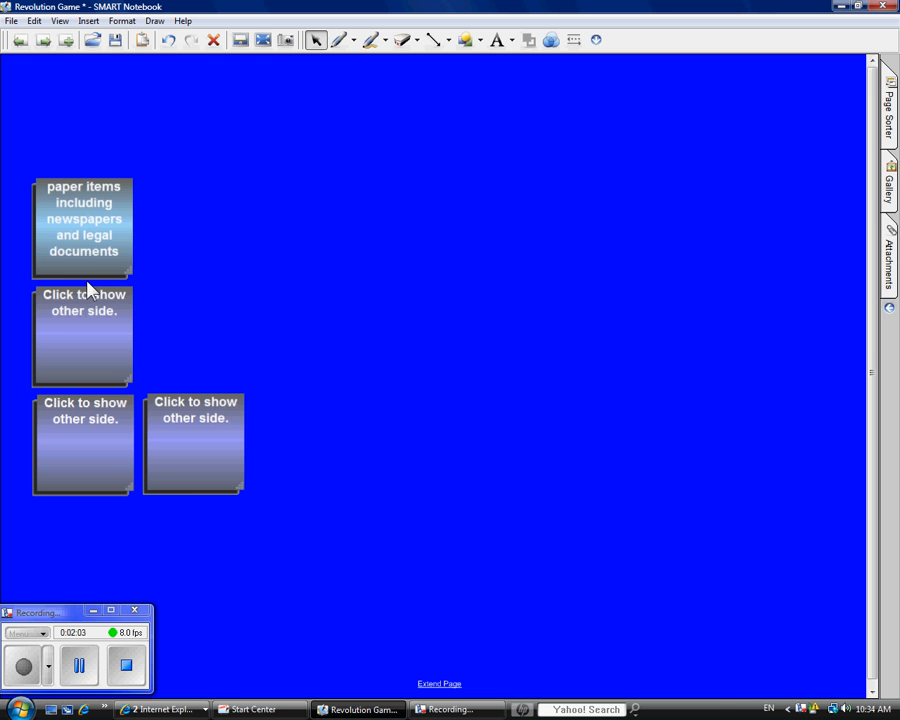
left_click(104, 250)
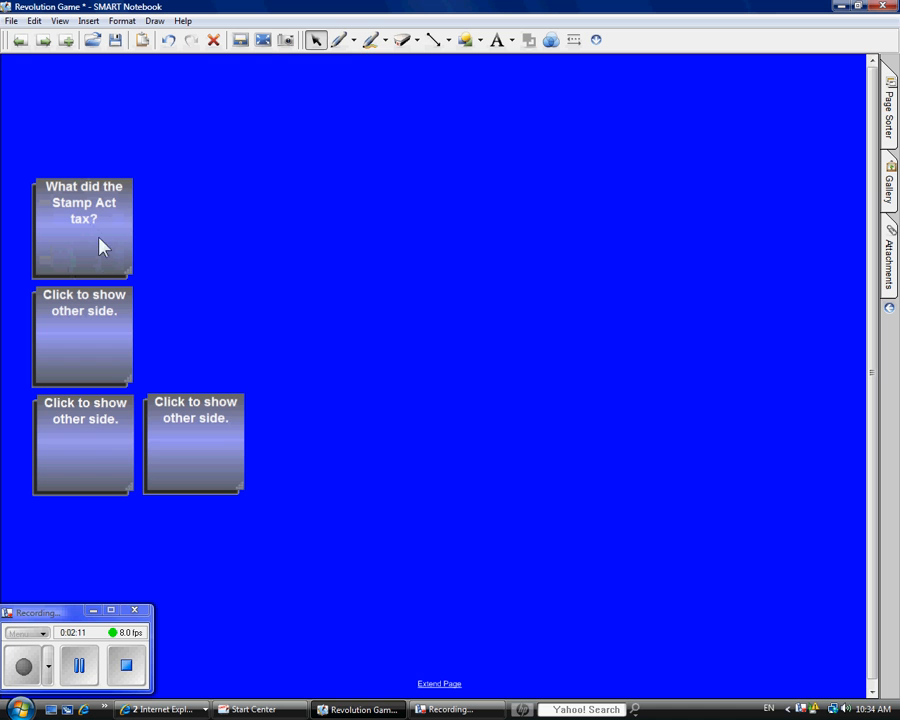
Step: Lock the Stamp Act question tile in place
right_click(114, 219)
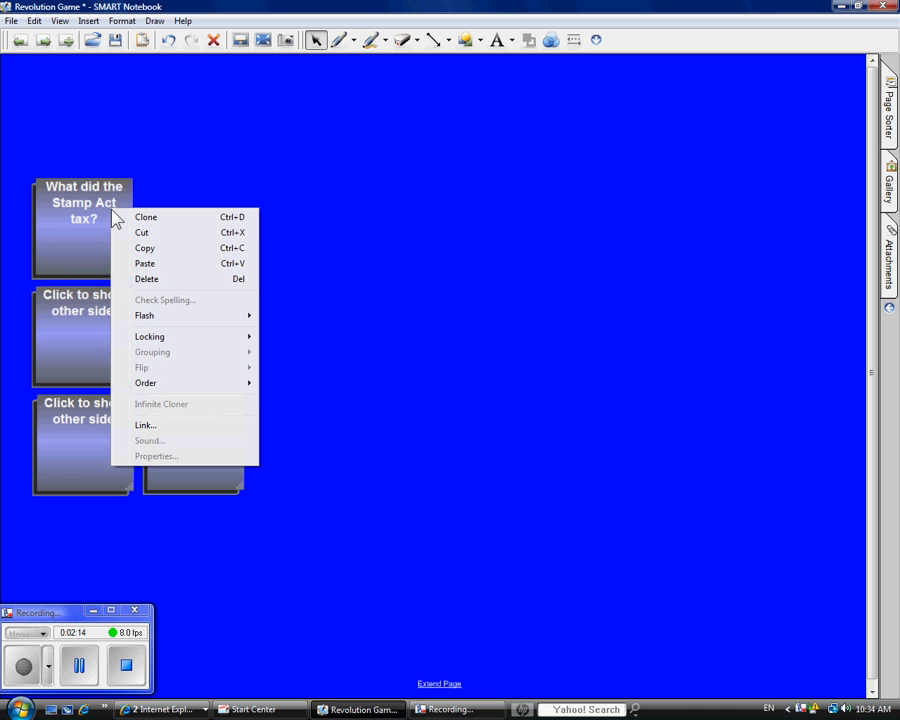
mouse_move(160, 339)
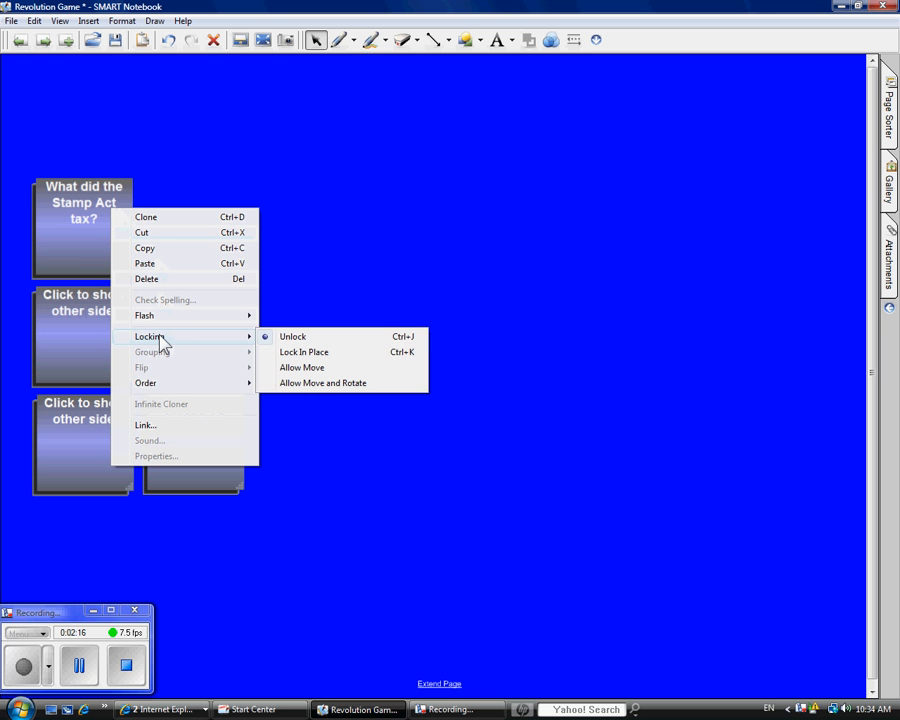
left_click(296, 355)
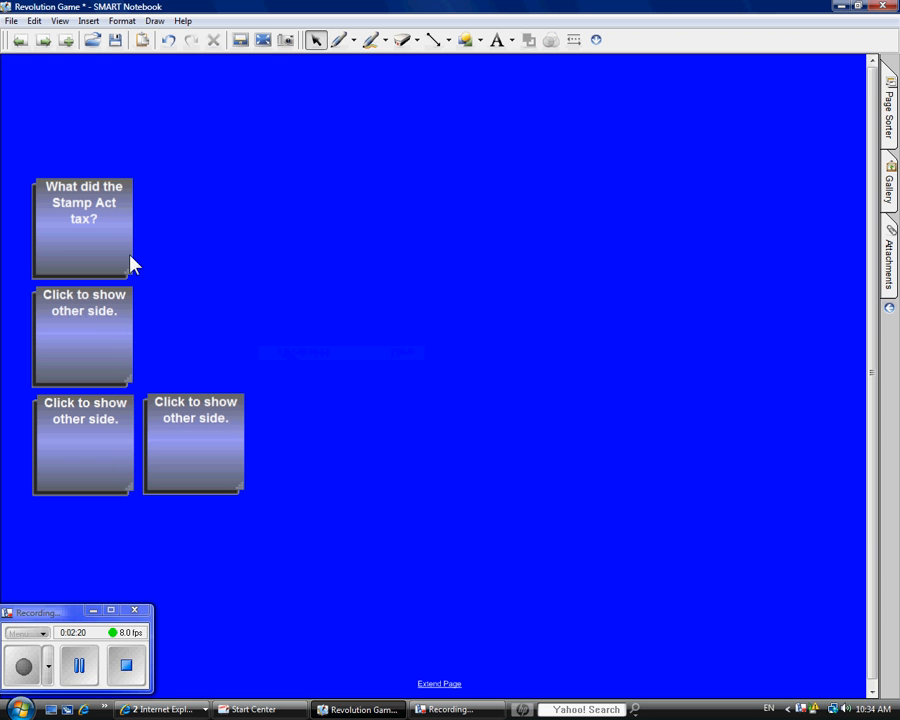
Step: Set the reverse text of the tile below the Stamp Act question to "Crispus Attucks" and flip it to its front
double_click(86, 316)
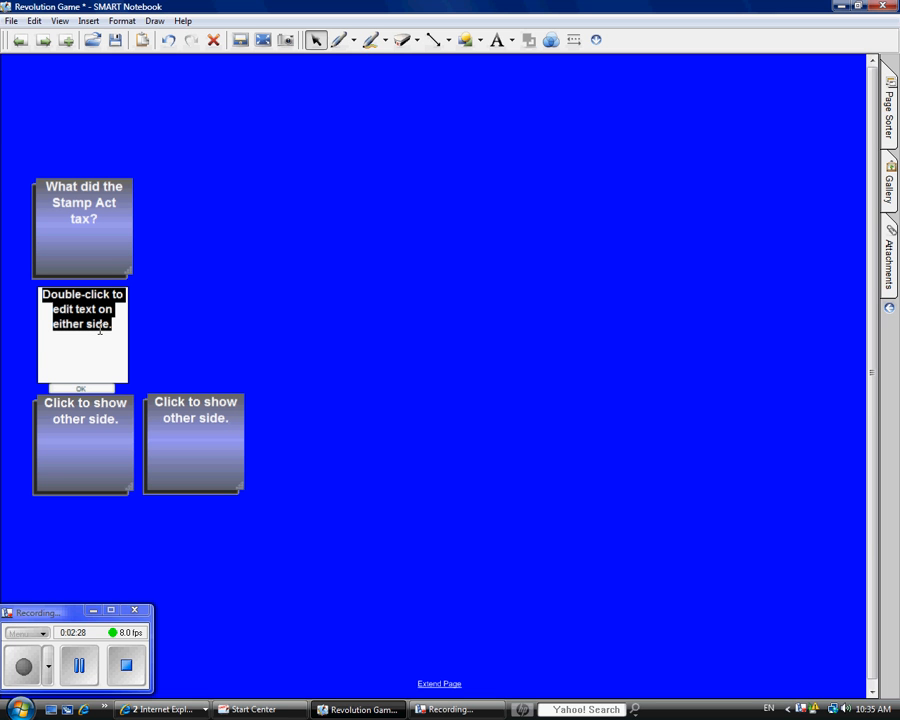
type("Crispus A")
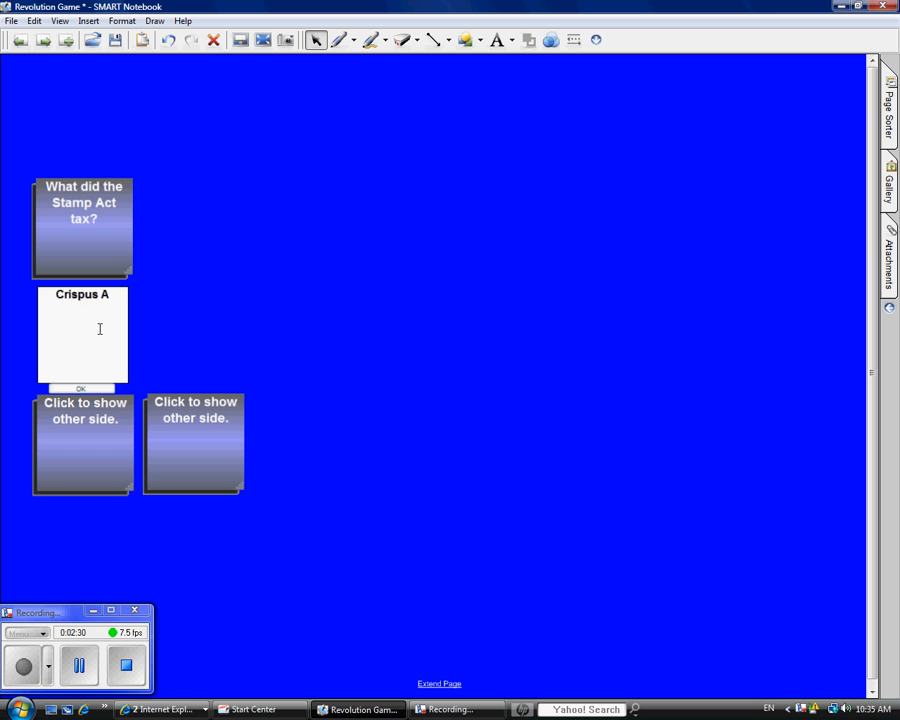
type("ttucks")
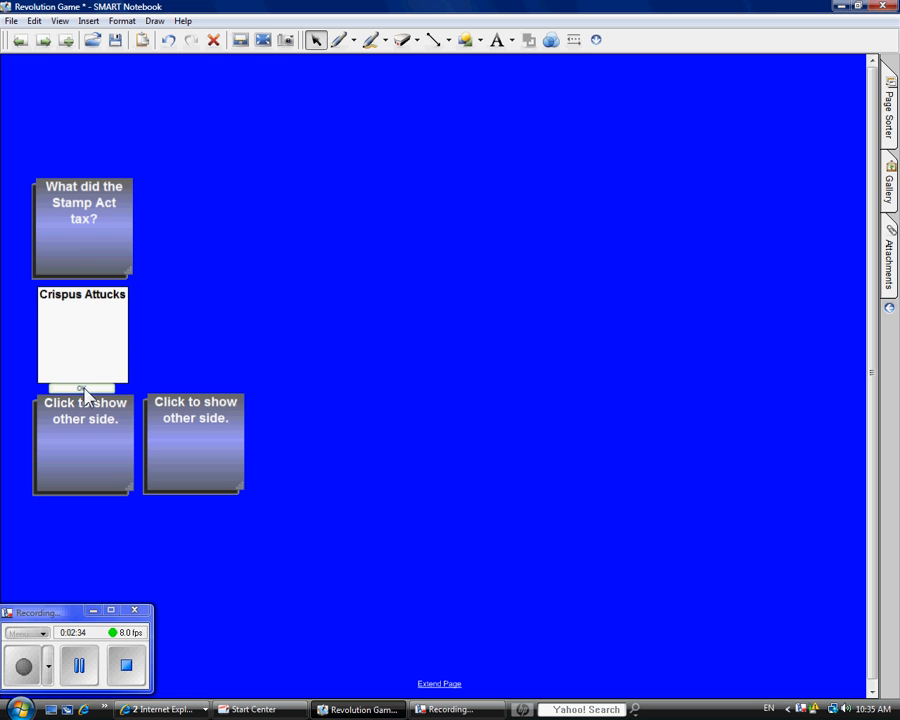
left_click(83, 388)
left_click(101, 344)
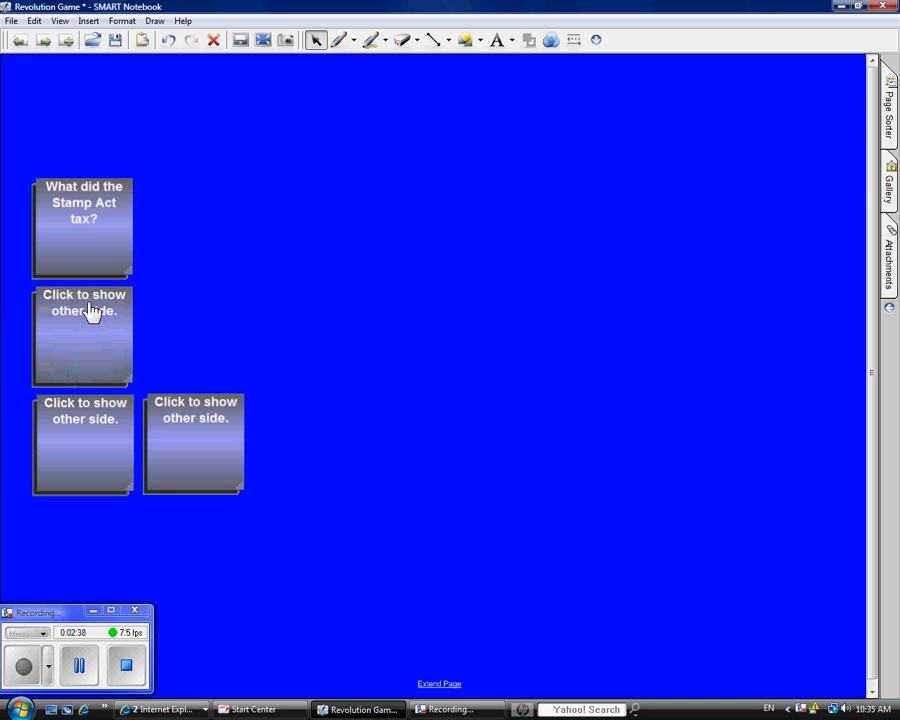
Step: Replace the front text of the tile below the Stamp Act question with "Who was the first person killed in the fight for freedom?"
double_click(88, 303)
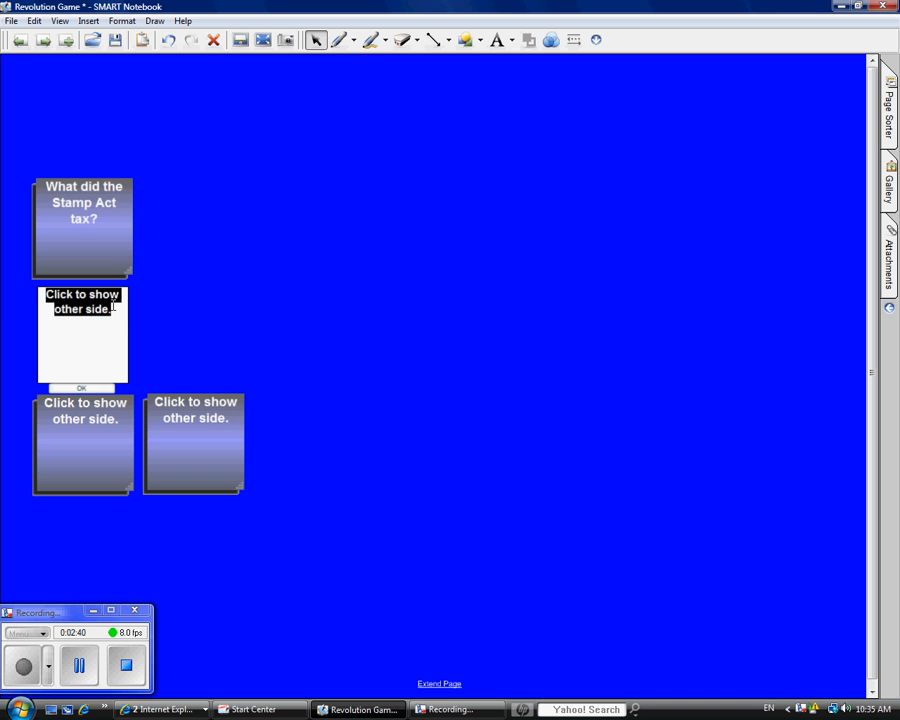
type("Who was the")
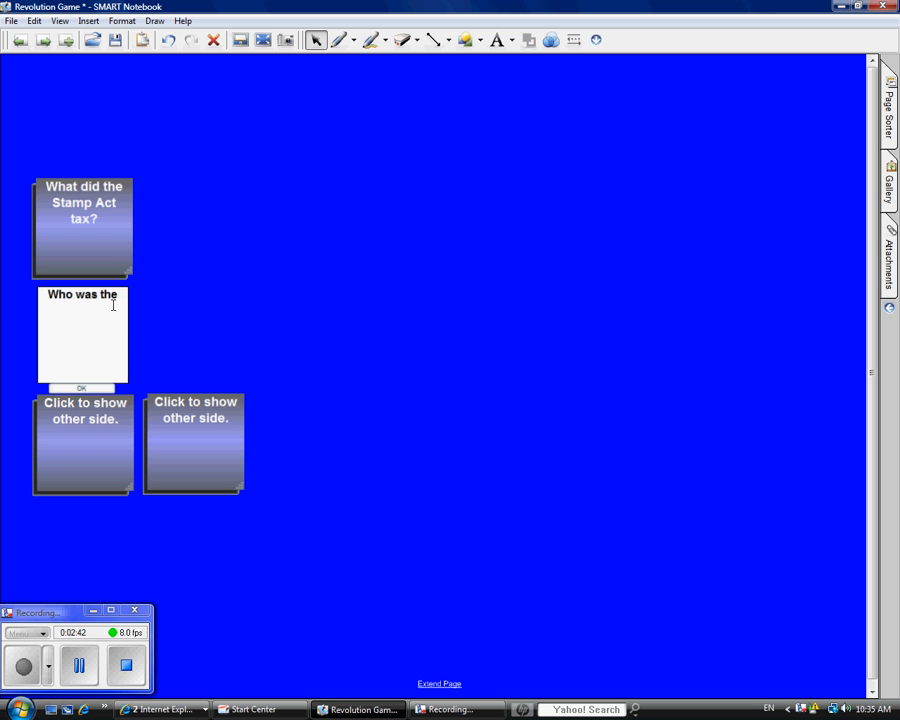
type(" first person killed in the")
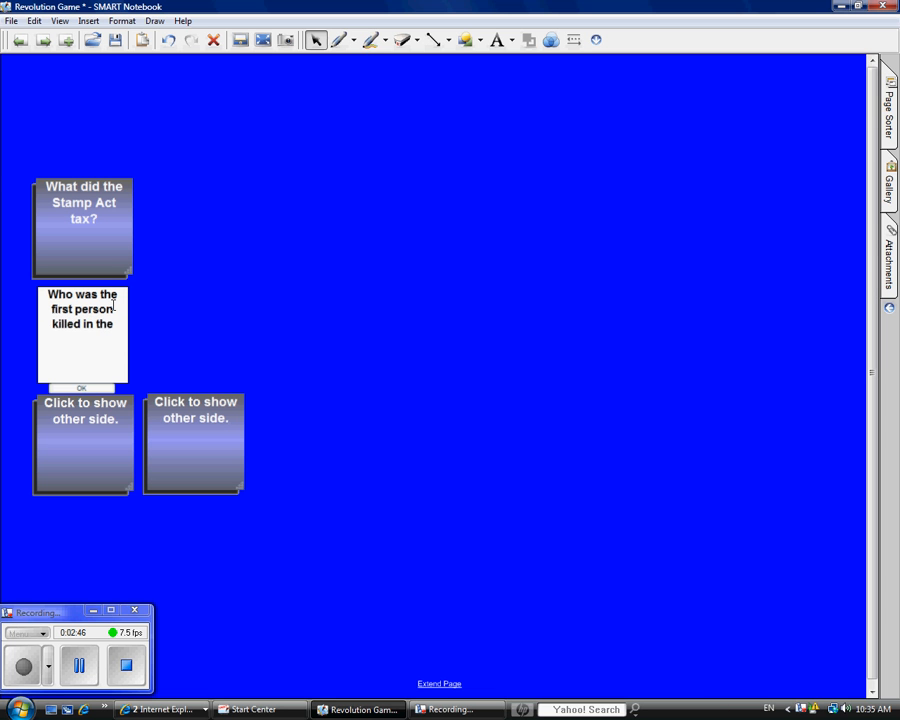
type(" fight for freedom?")
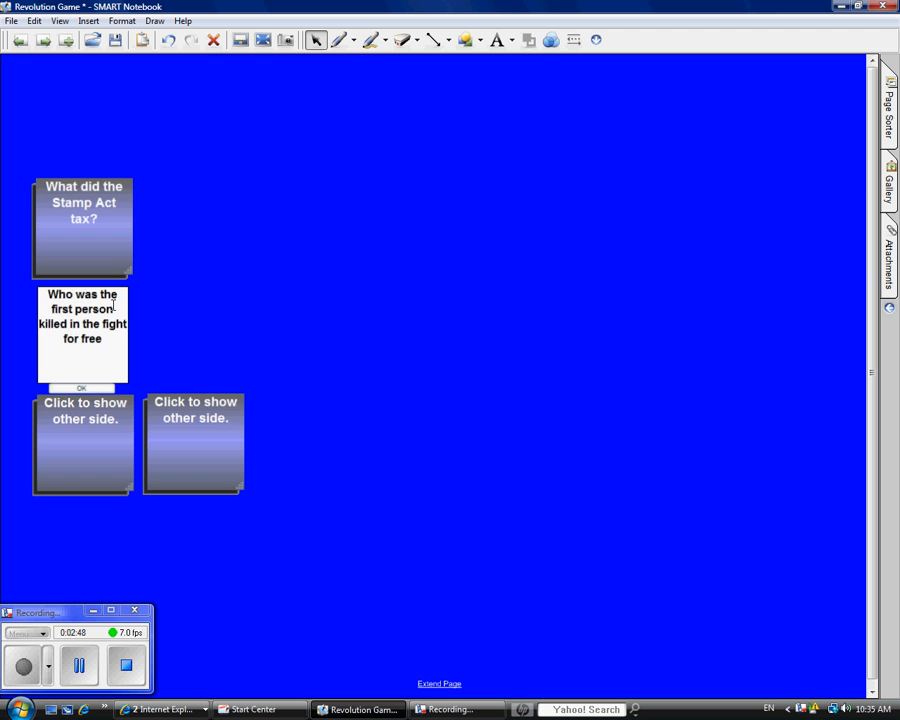
left_click(90, 389)
Step: Lock the tile asking about the first person killed in the fight for freedom in place
right_click(111, 335)
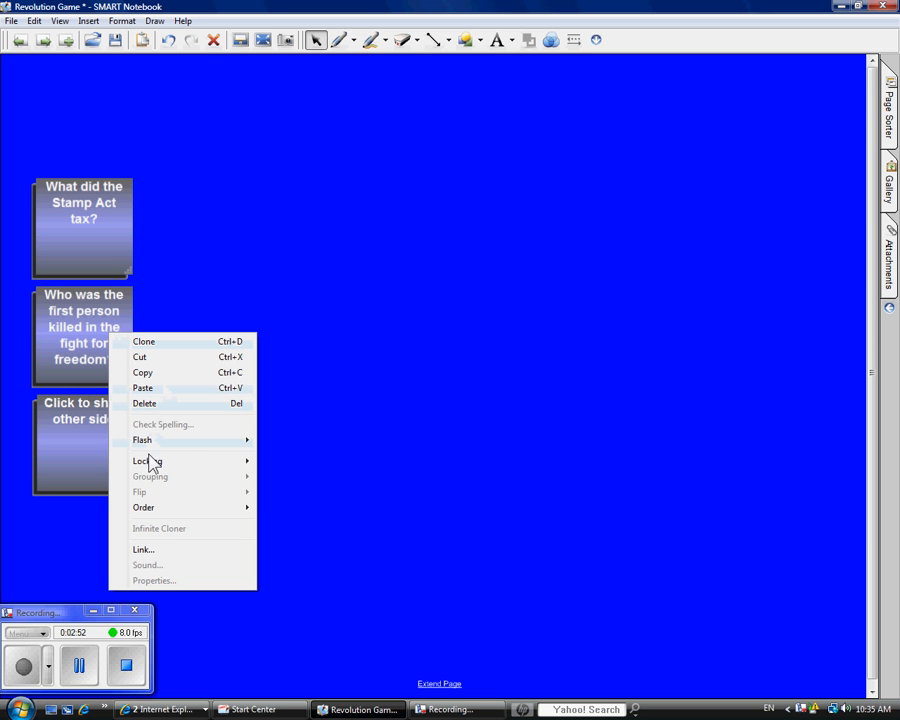
mouse_move(151, 460)
left_click(305, 477)
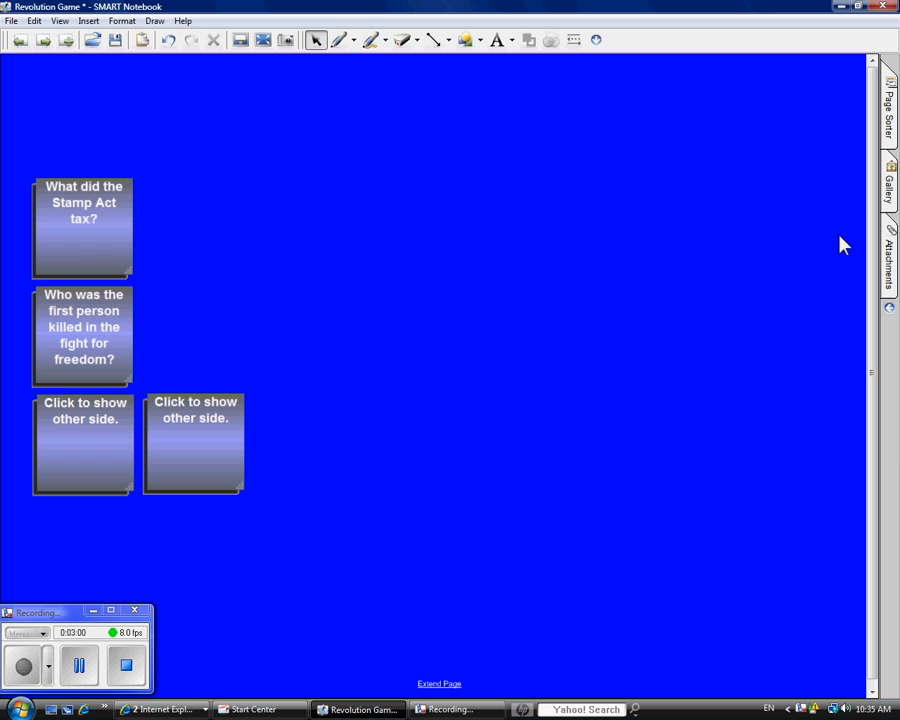
Step: Add the pink Square picture from the gallery's Mathematics flat shapes to an empty area of the page
left_click(888, 188)
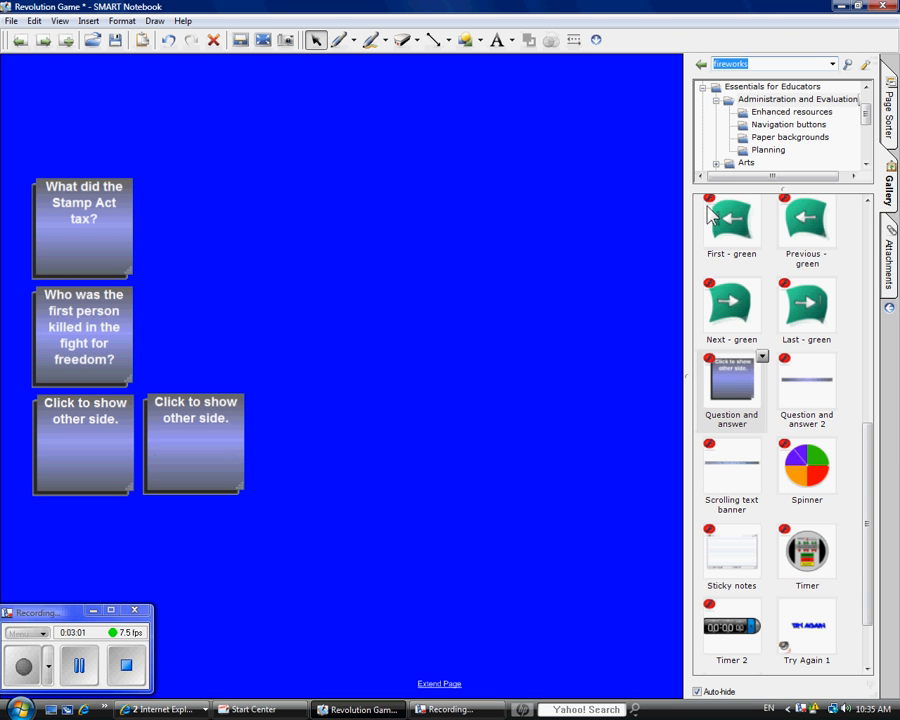
left_click(716, 100)
left_click(703, 88)
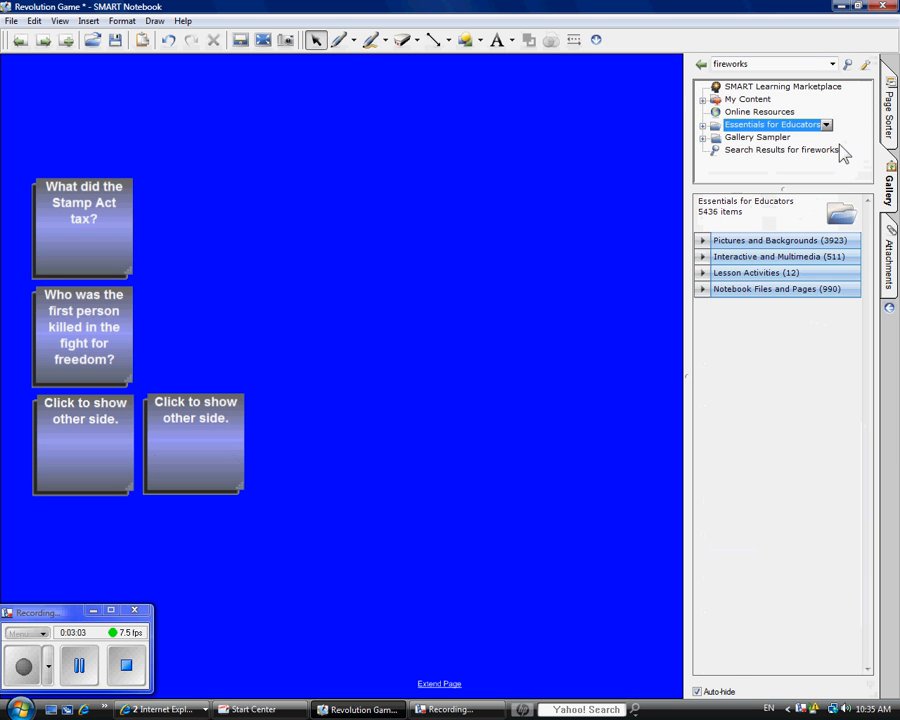
left_click(704, 127)
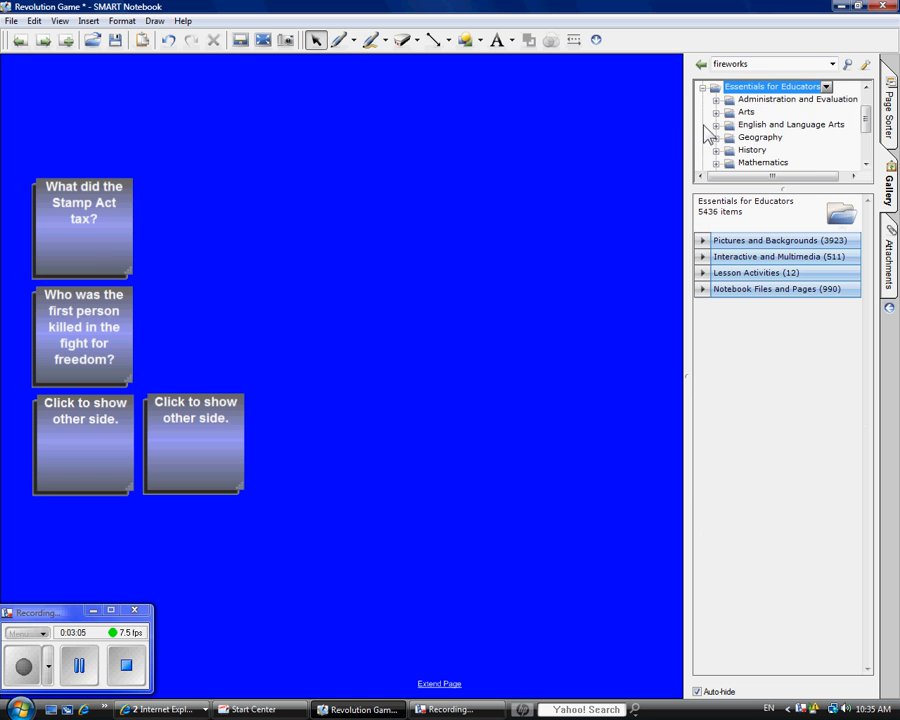
left_click(716, 164)
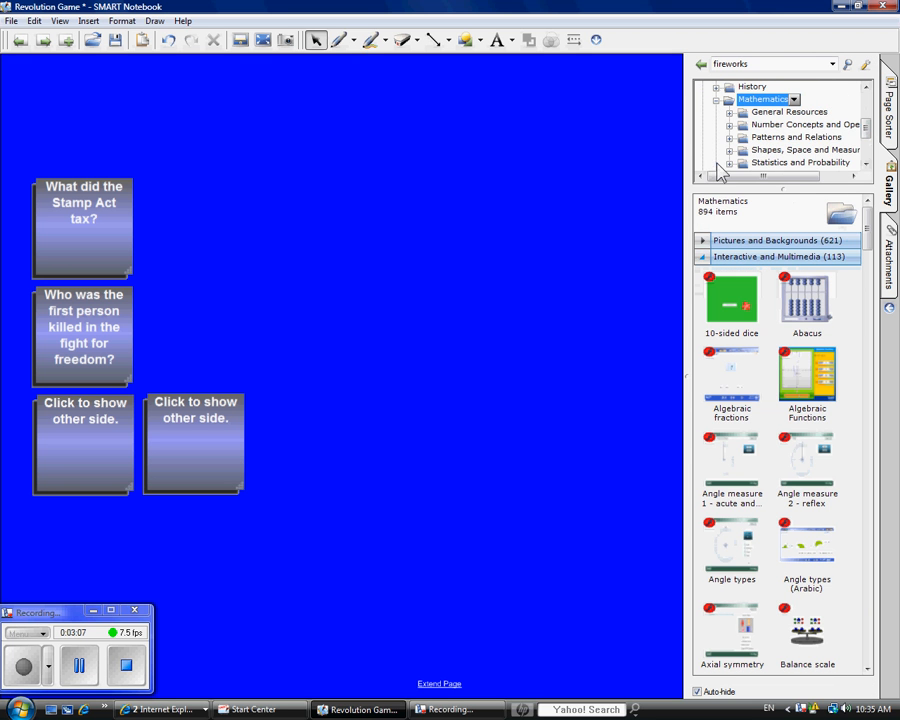
left_click(738, 151)
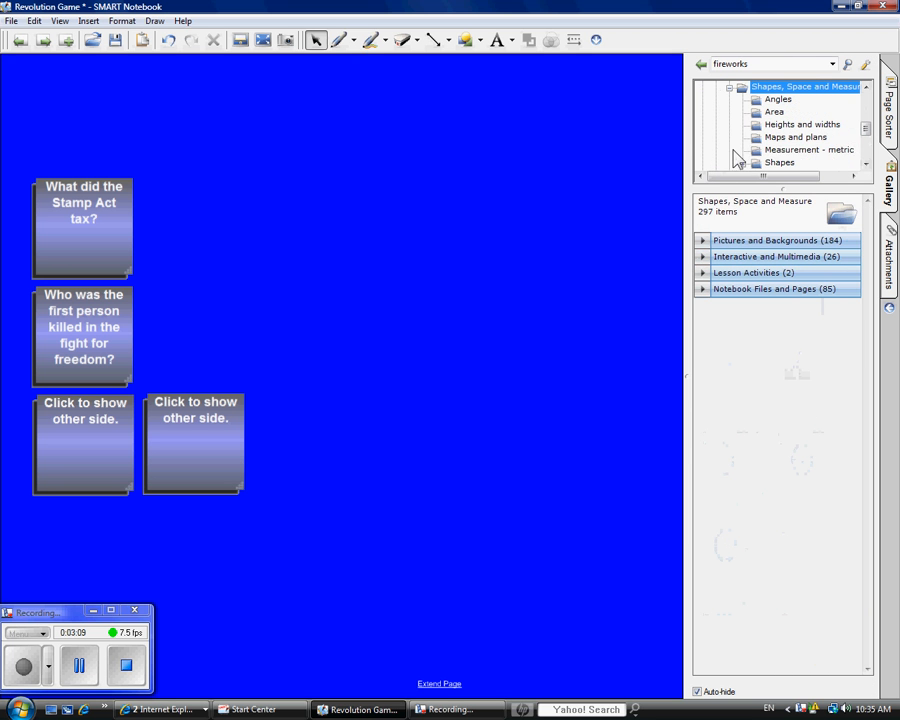
left_click(756, 163)
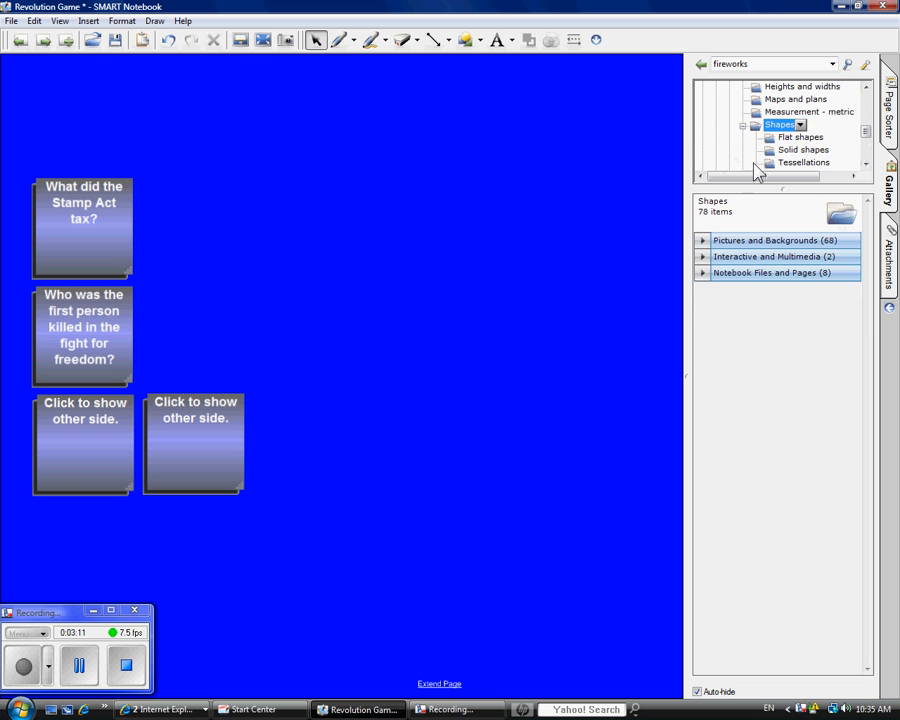
left_click(781, 139)
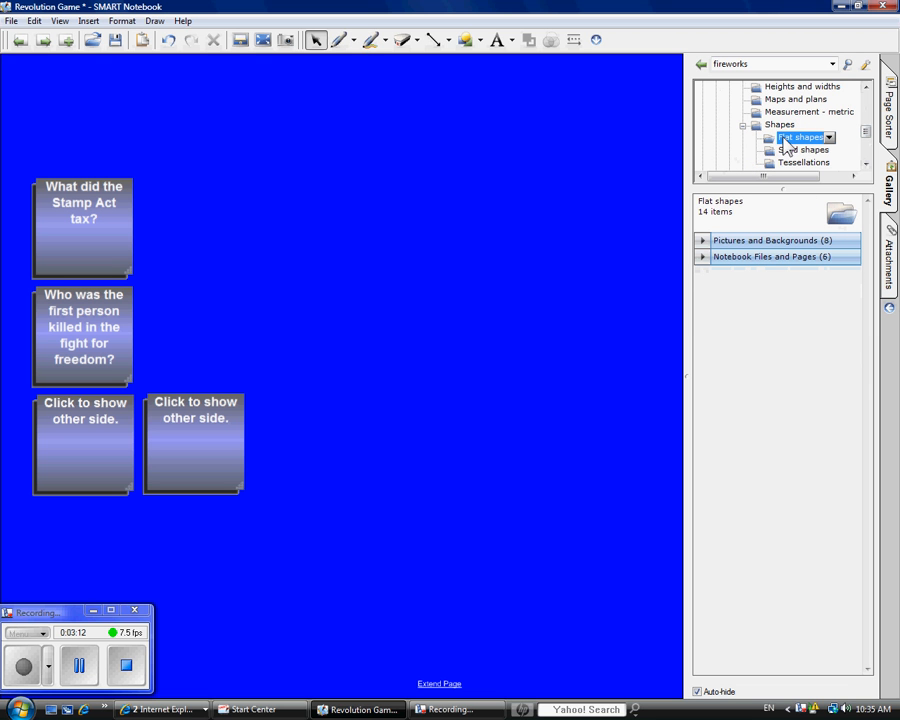
left_click(704, 241)
left_click_drag(808, 462, 397, 234)
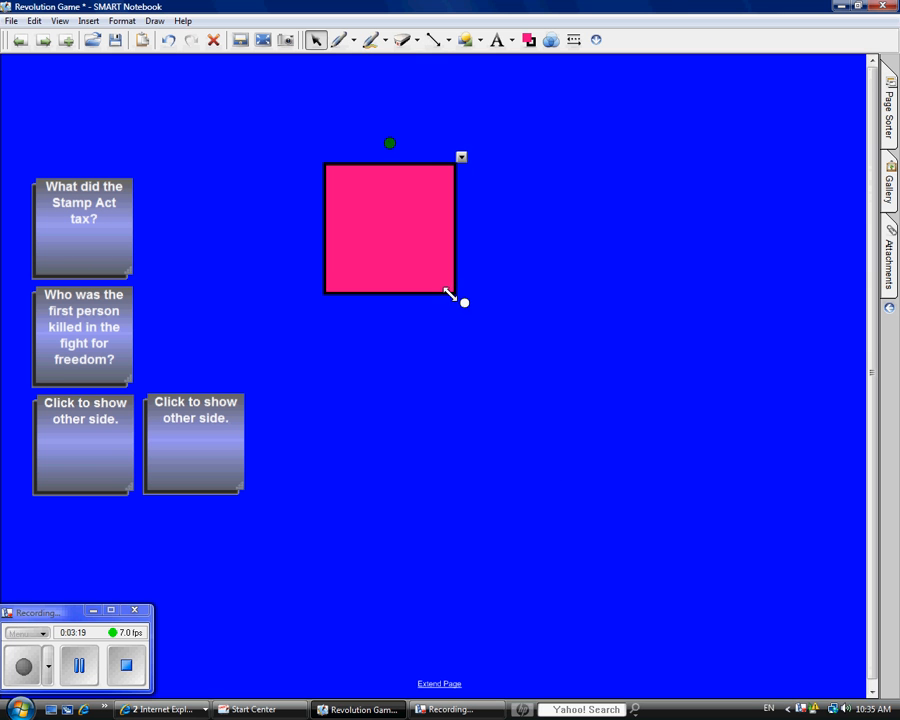
Step: Shrink the pink square to tile size, place it directly above the Stamp Act tile and lock it in place
left_click_drag(449, 294, 107, 141)
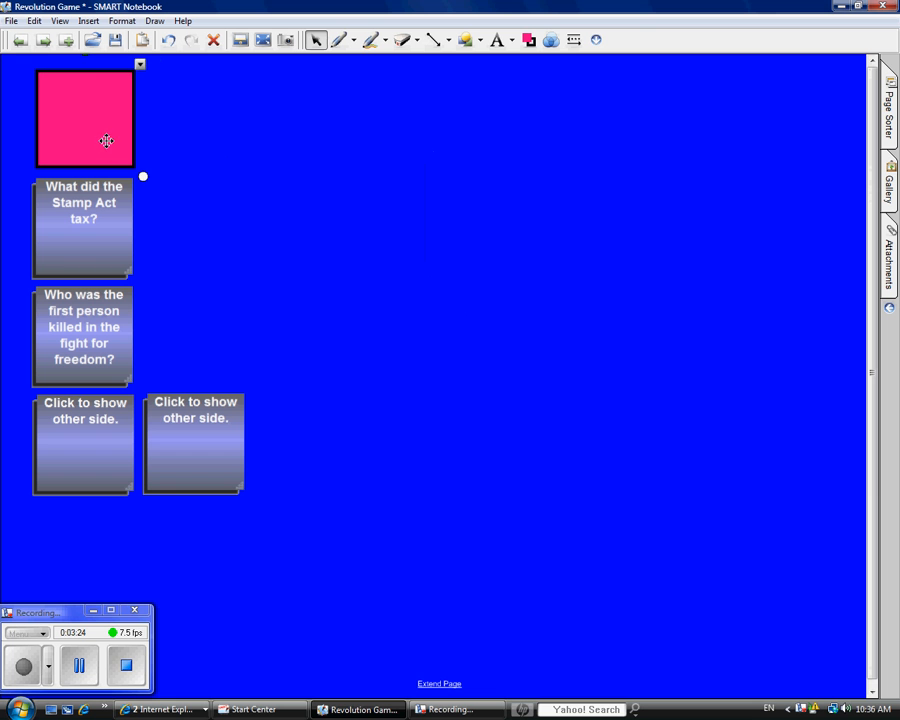
left_click(140, 64)
mouse_move(198, 182)
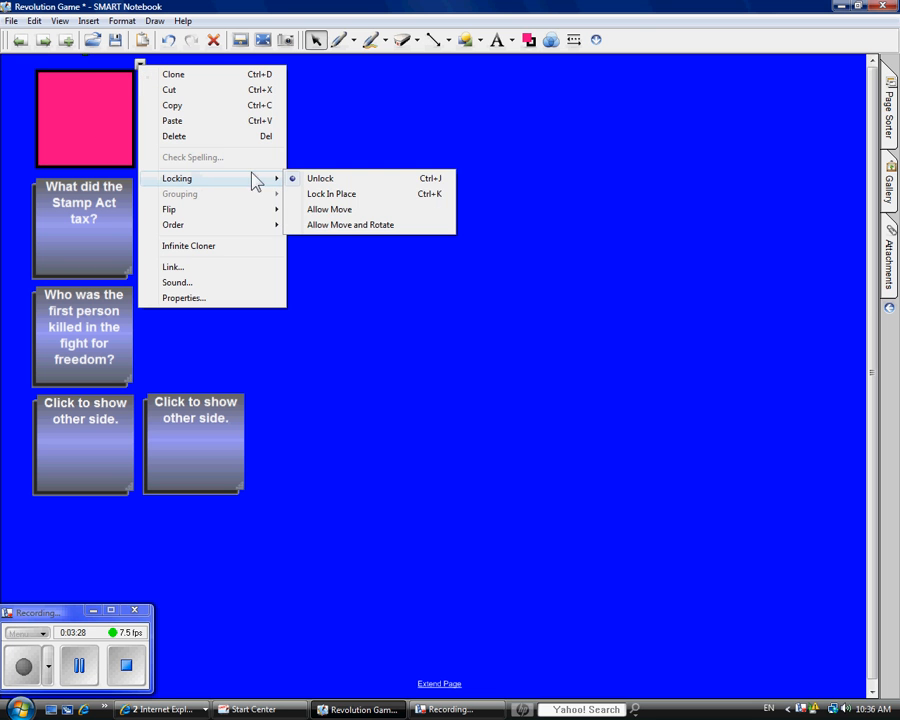
left_click(322, 195)
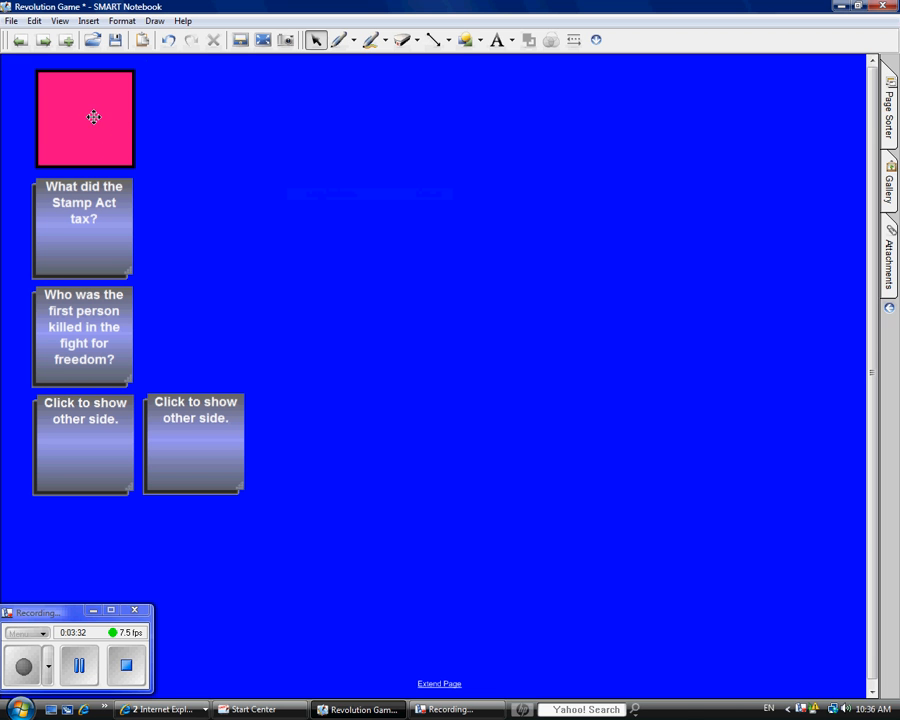
Step: Add a text label "START" formatted in bold 20-point VIPER NORA
type("START")
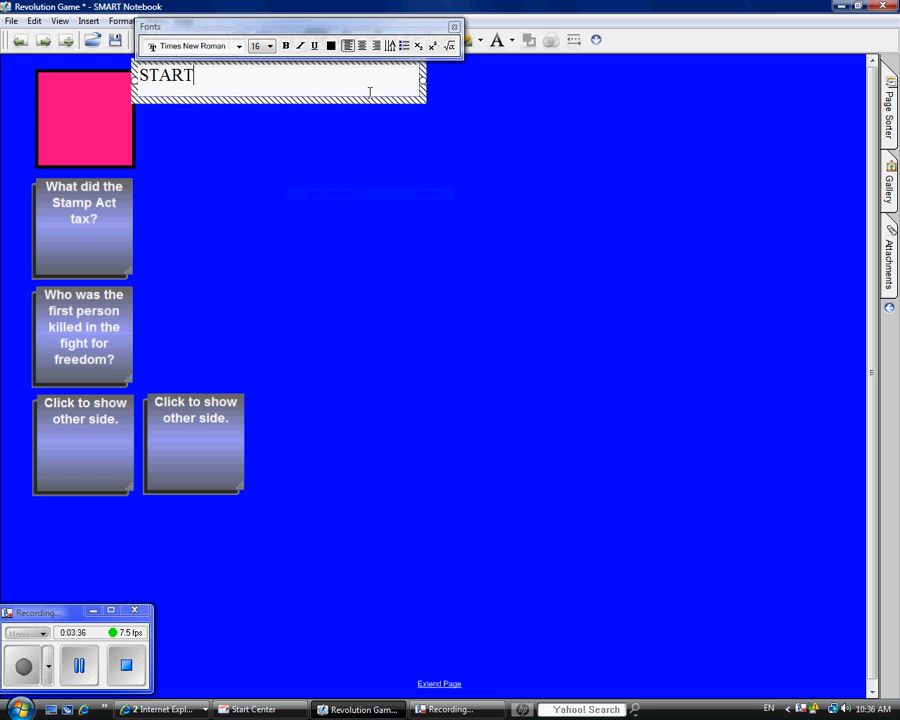
left_click_drag(189, 75, 141, 85)
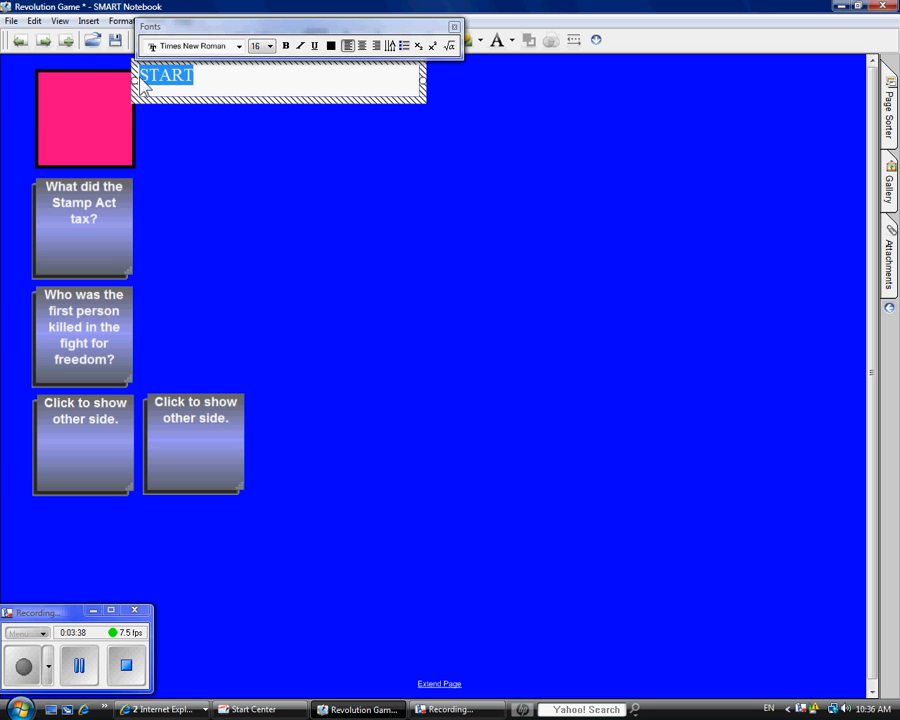
left_click(269, 47)
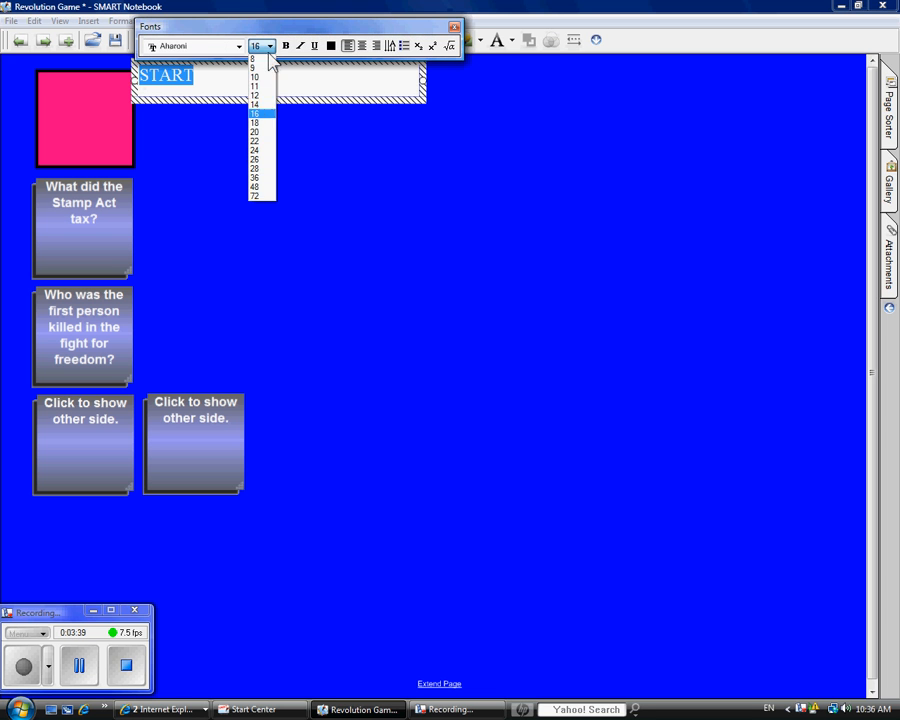
left_click(257, 133)
left_click(285, 46)
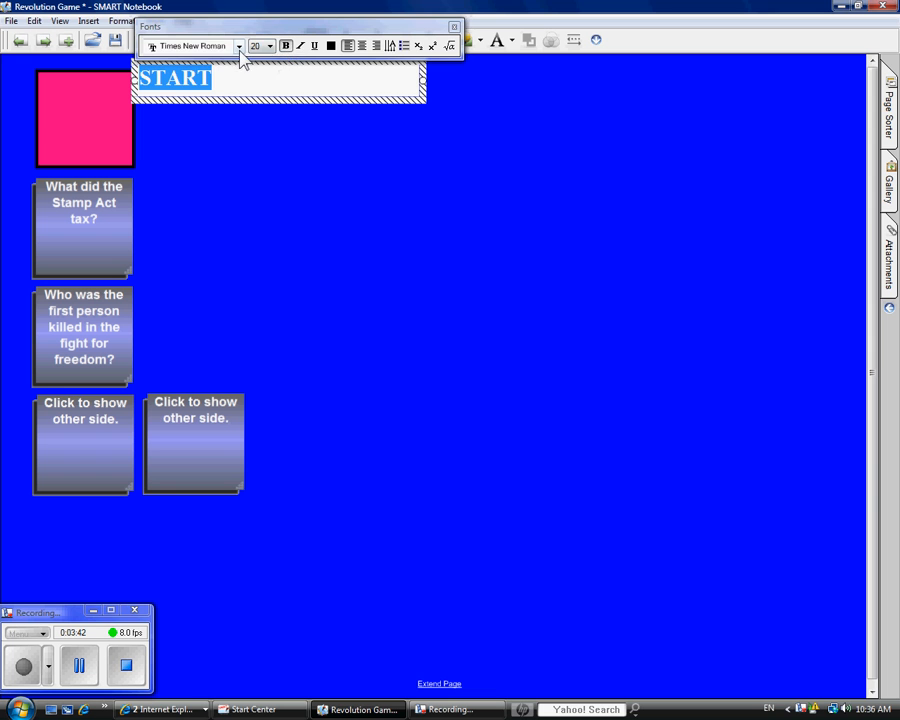
left_click(238, 46)
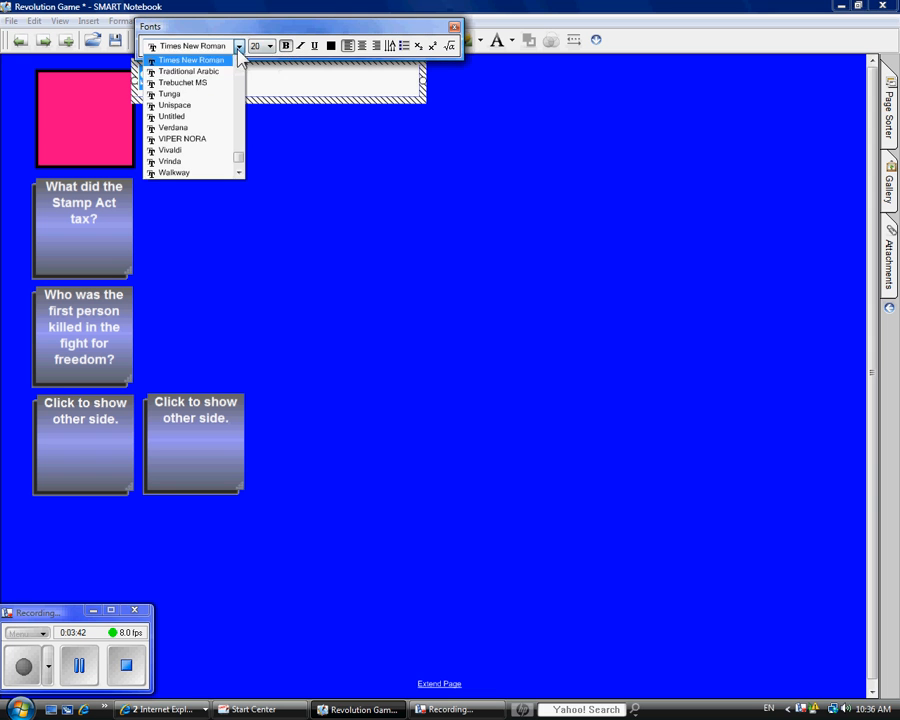
left_click(202, 139)
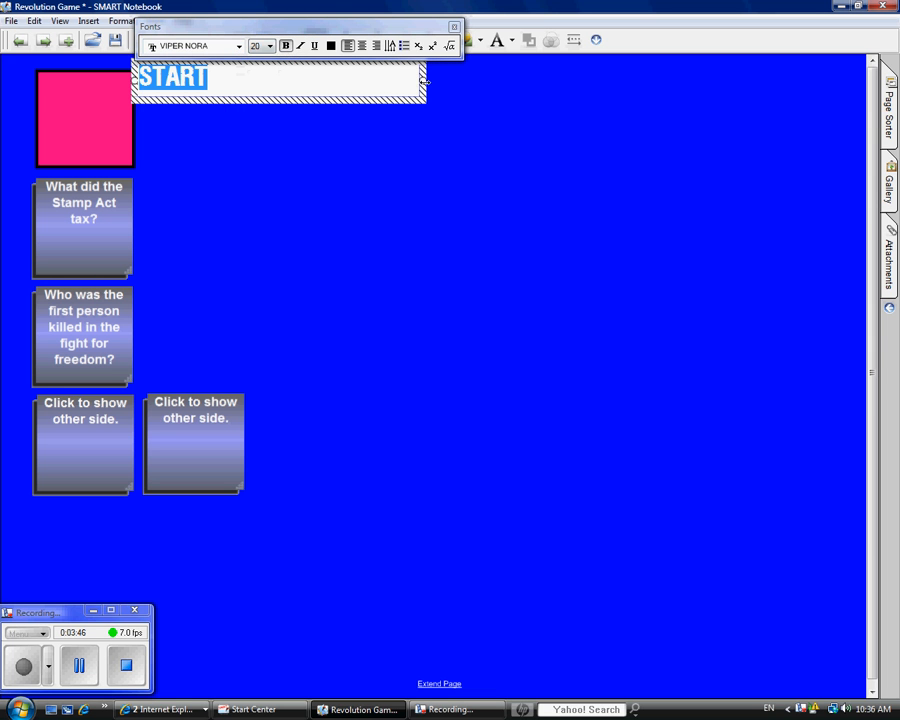
Step: Narrow the START text box, center it on the pink square and lock the label in place
left_click_drag(421, 80, 82, 116)
left_click(178, 139)
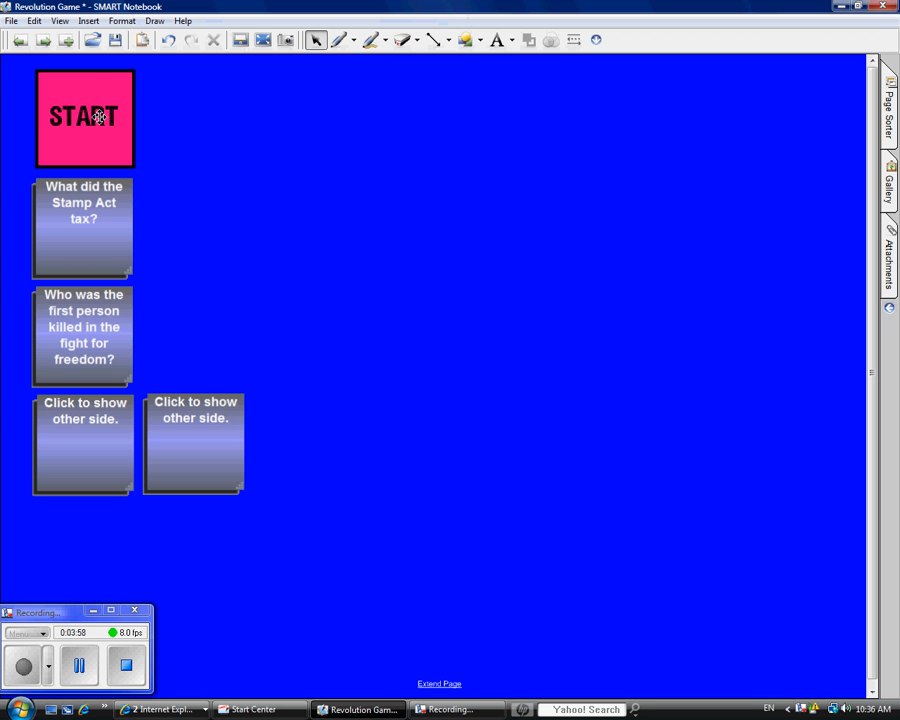
left_click(98, 116)
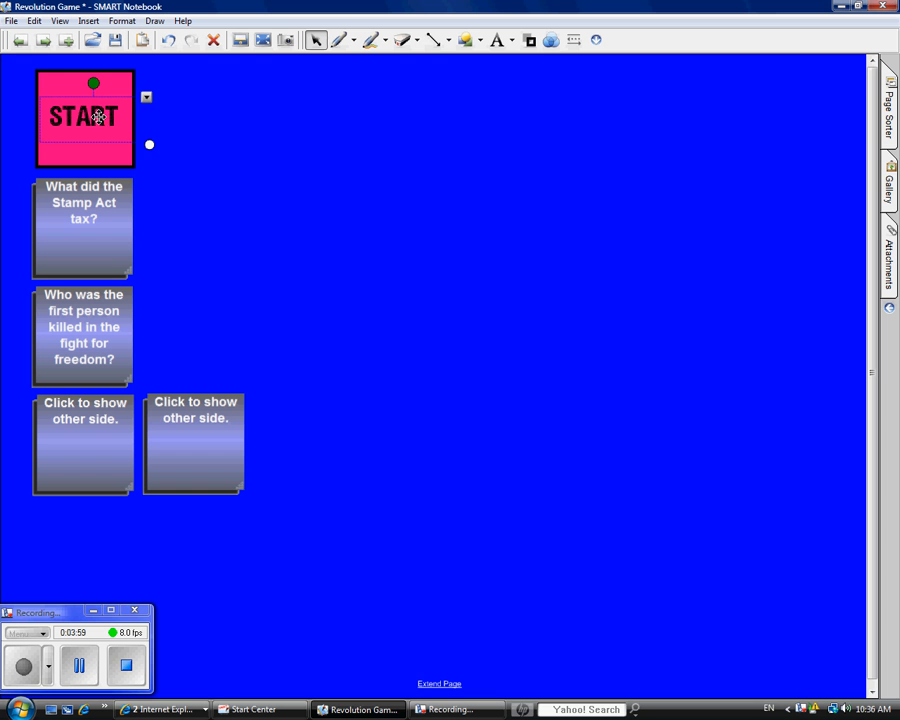
left_click(146, 99)
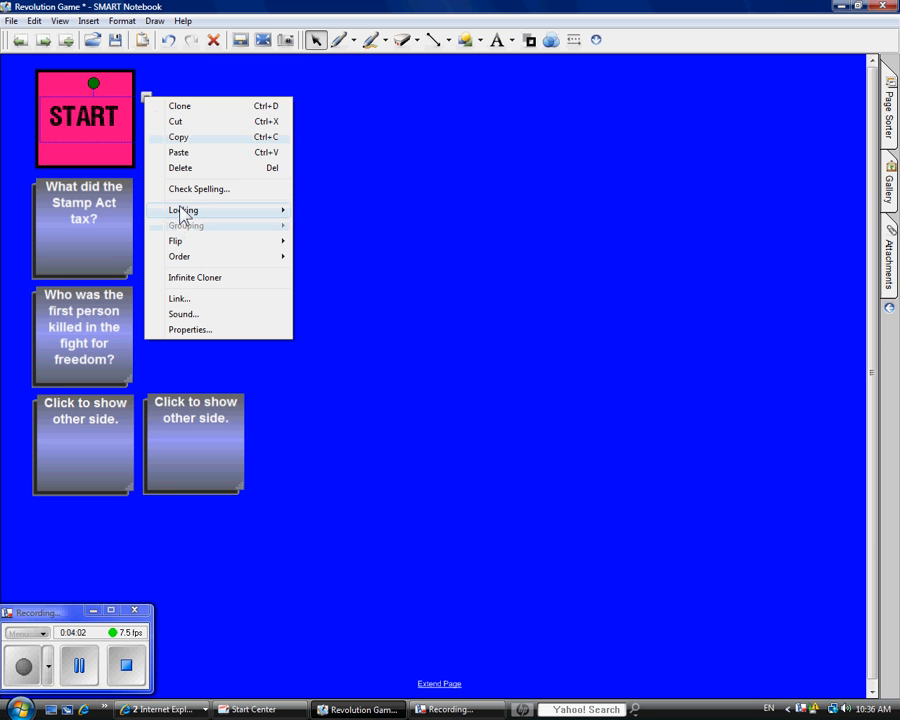
mouse_move(236, 210)
left_click(337, 227)
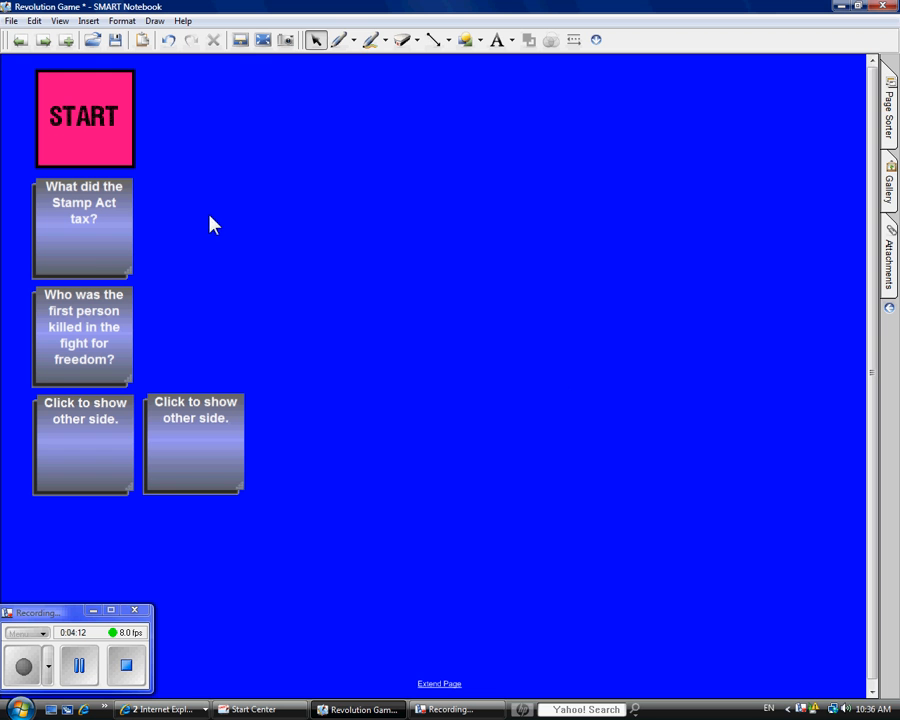
Step: Add the Cone picture from the gallery's solid shapes to the page and shrink it to game-piece size
left_click(889, 200)
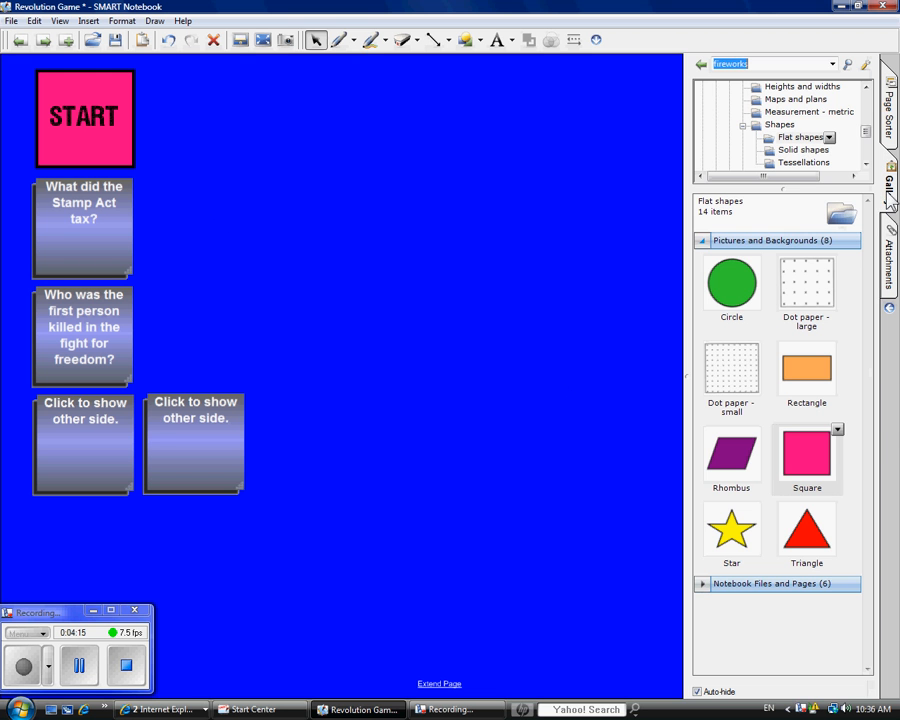
left_click(703, 241)
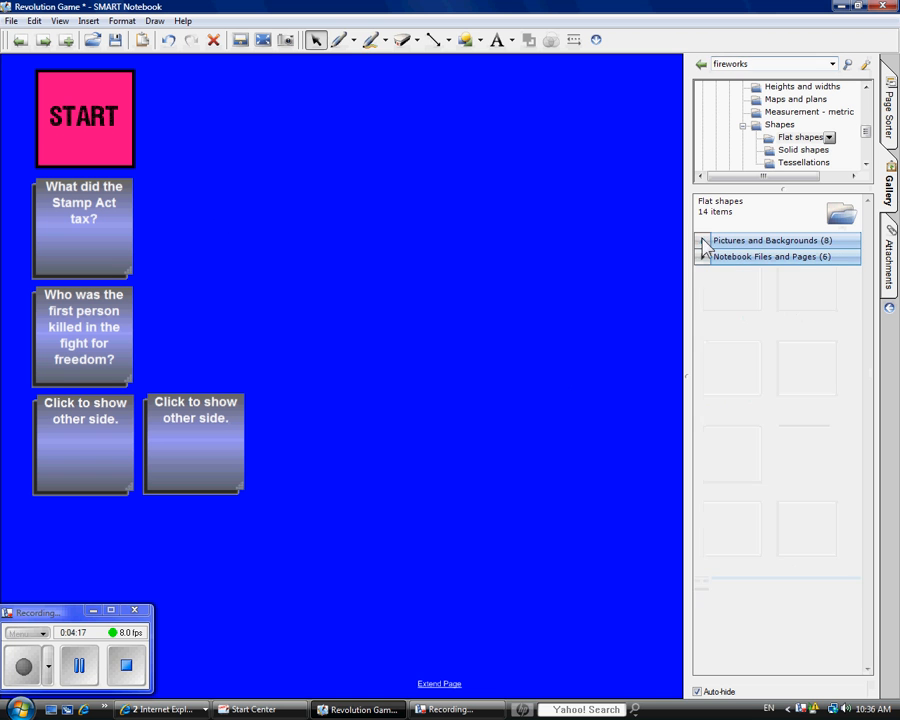
left_click(771, 151)
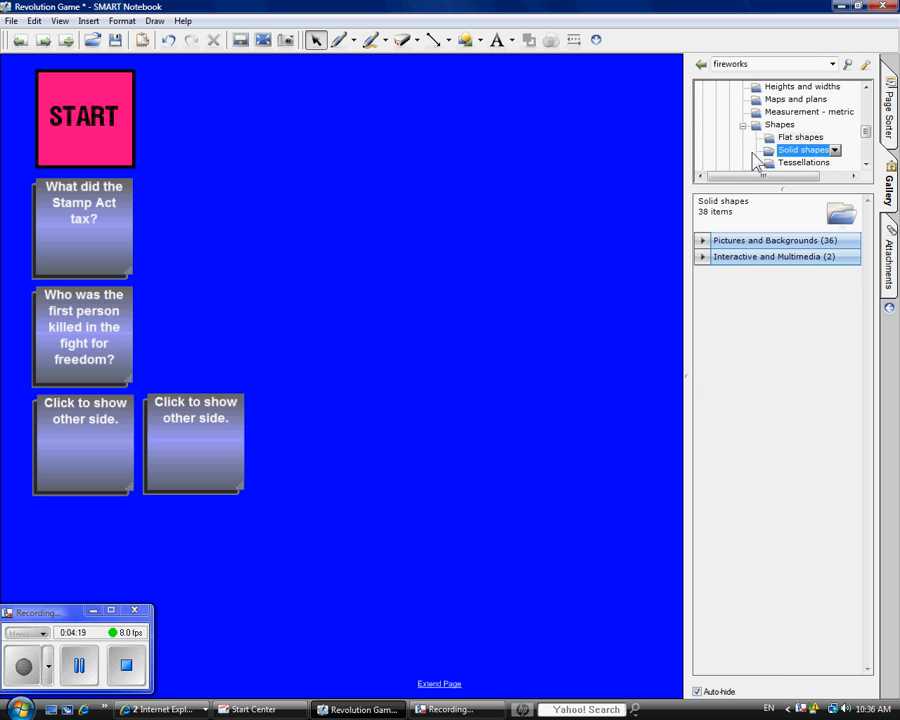
left_click(703, 243)
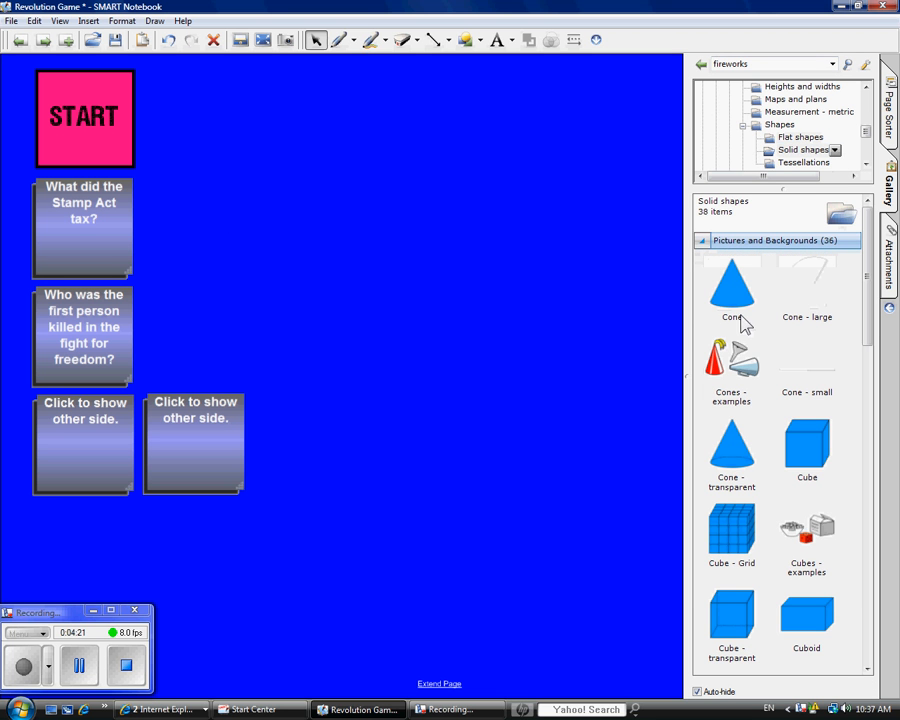
left_click_drag(745, 317, 488, 324)
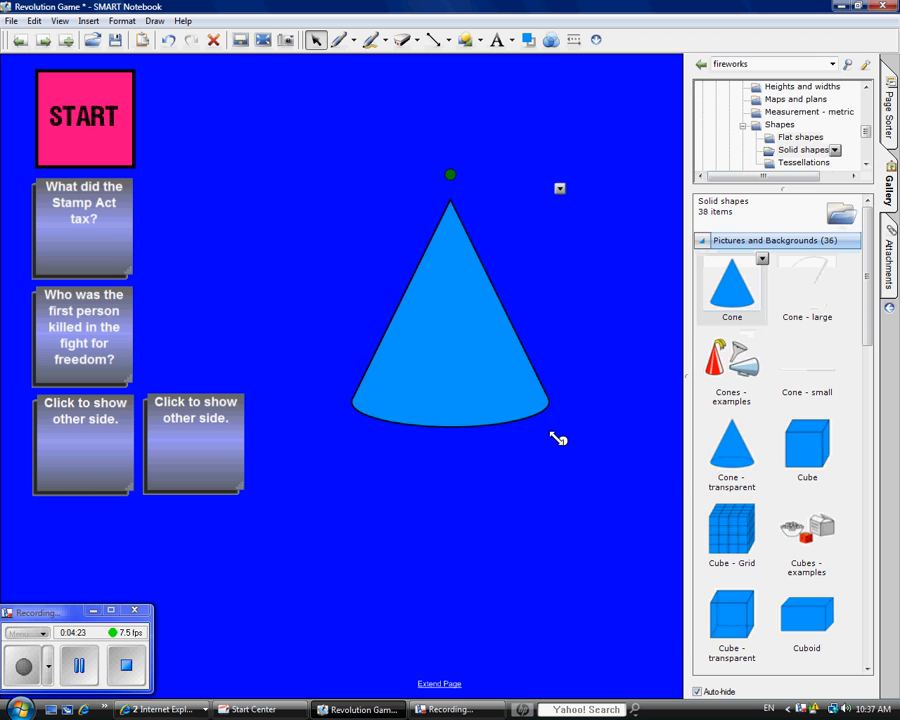
left_click_drag(561, 440, 431, 291)
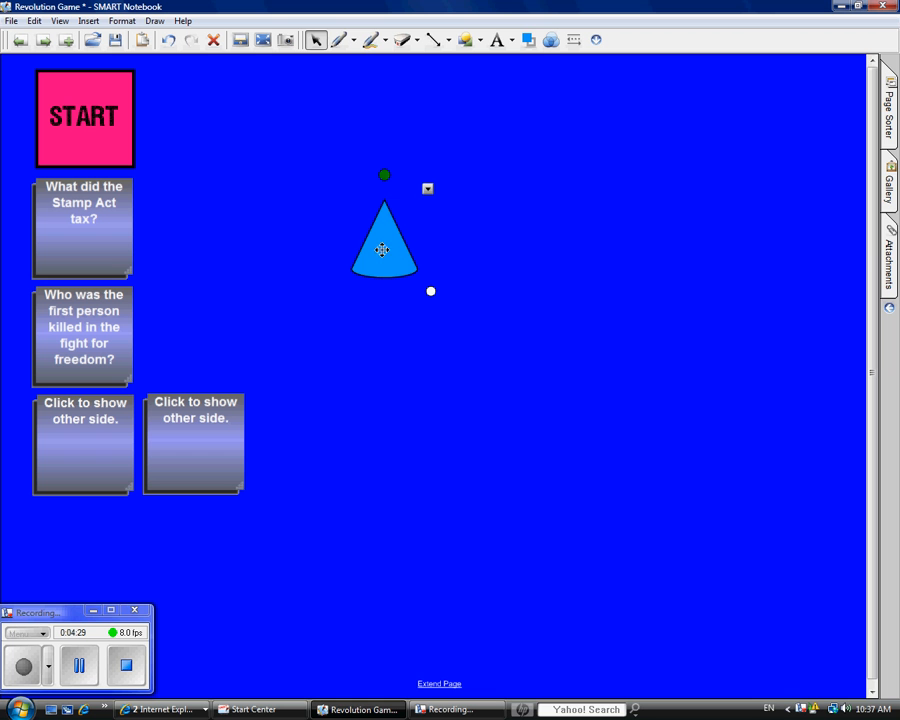
Step: Recolor the cone game piece from the object's properties to bright green
left_click(428, 189)
left_click(476, 422)
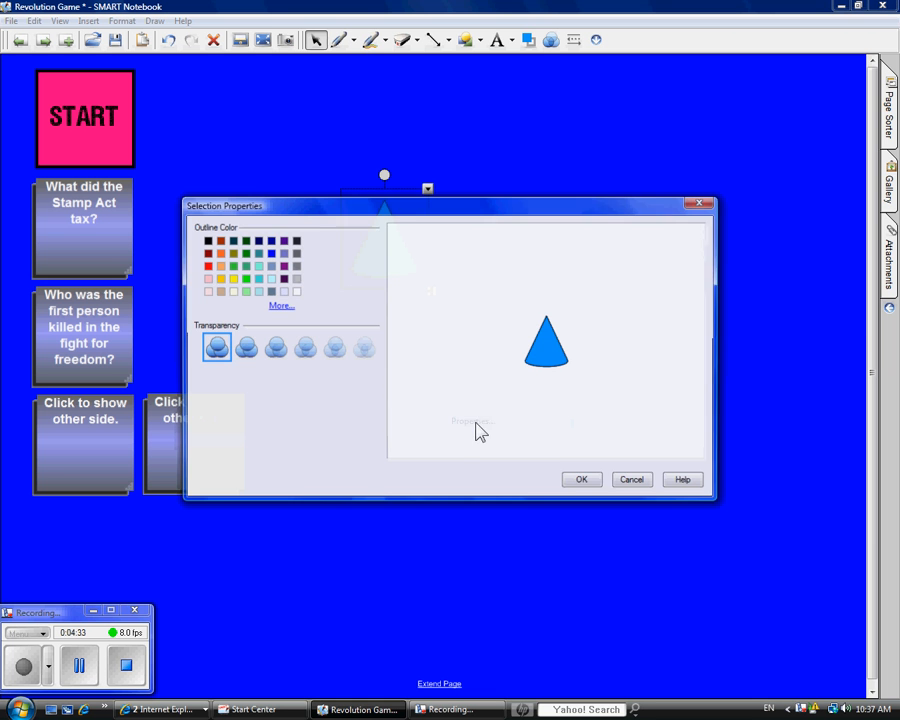
left_click(247, 281)
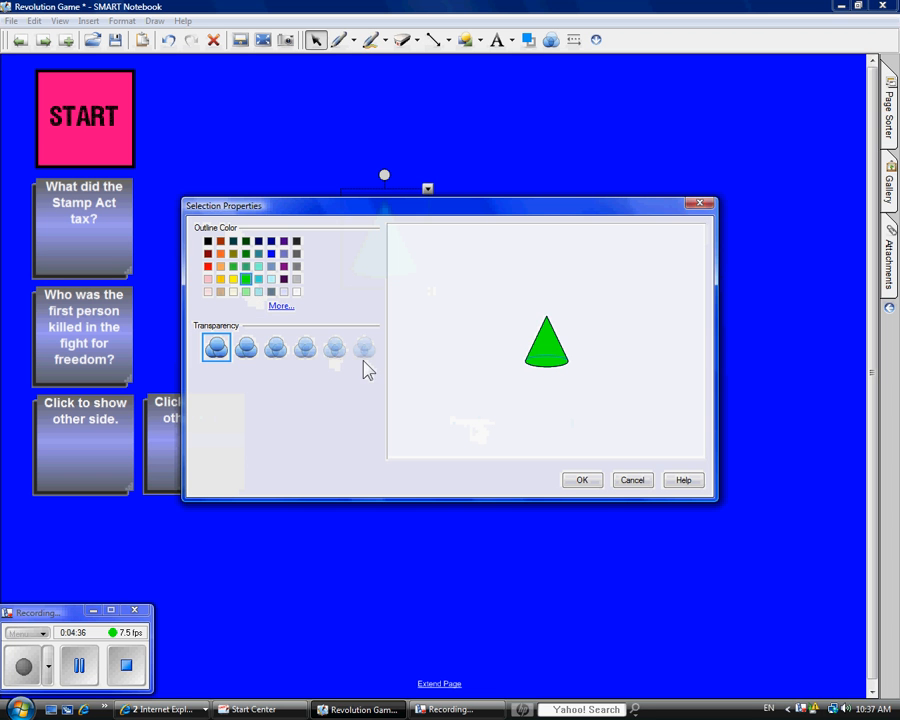
left_click(582, 480)
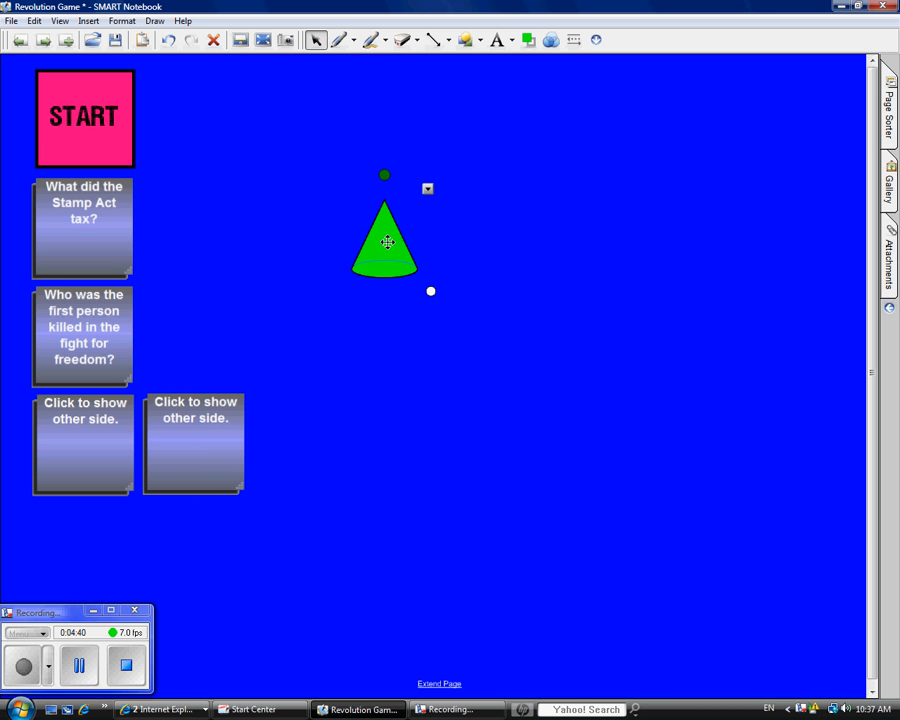
Step: Set the green cone's locking to Allow Move and place it on the START square
left_click_drag(389, 237, 325, 199)
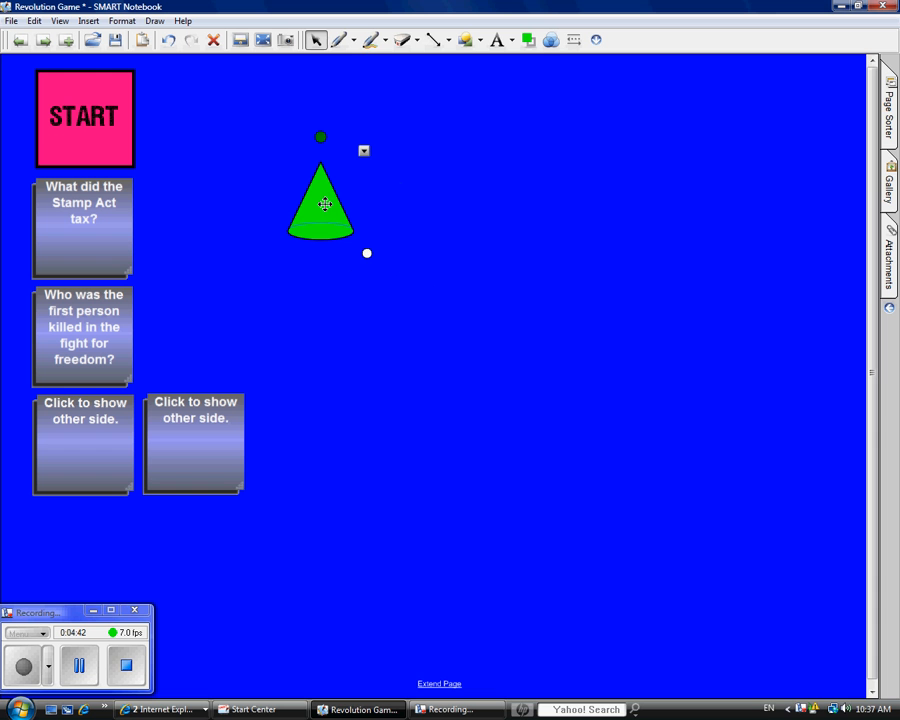
left_click(363, 152)
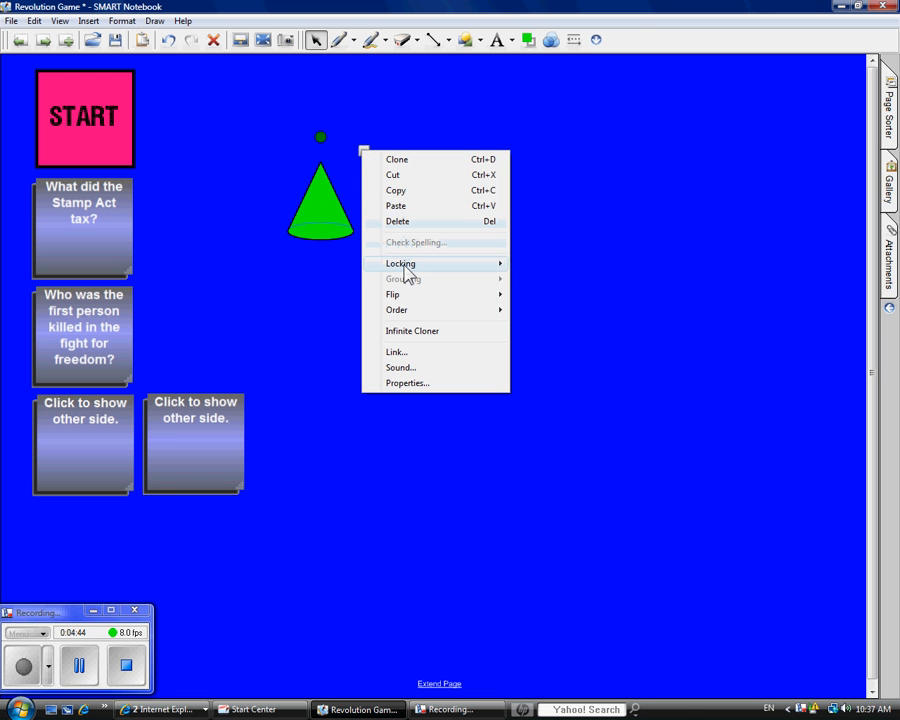
mouse_move(406, 270)
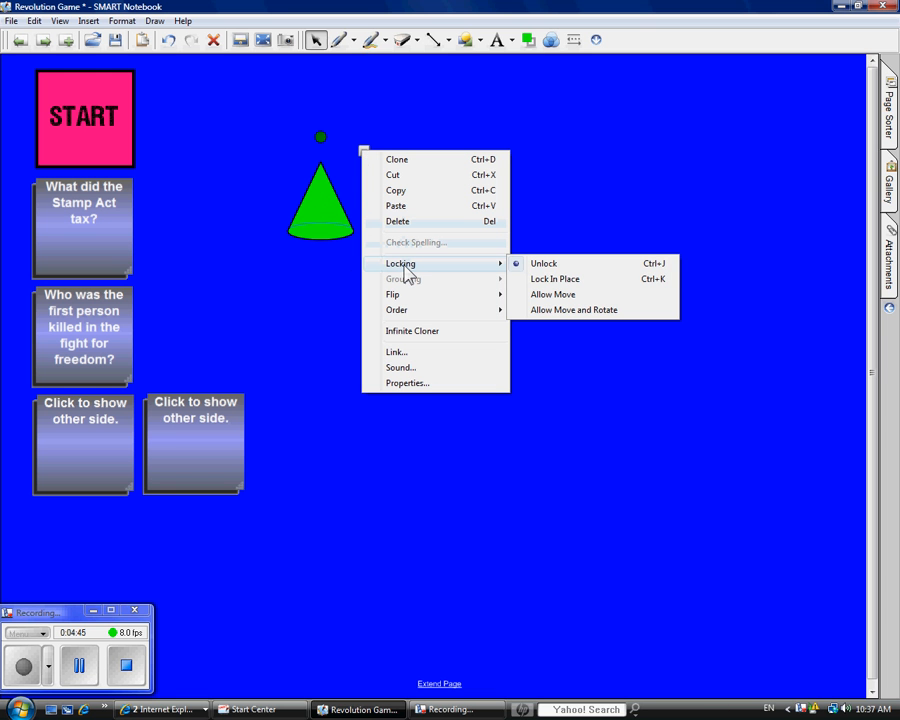
left_click(555, 296)
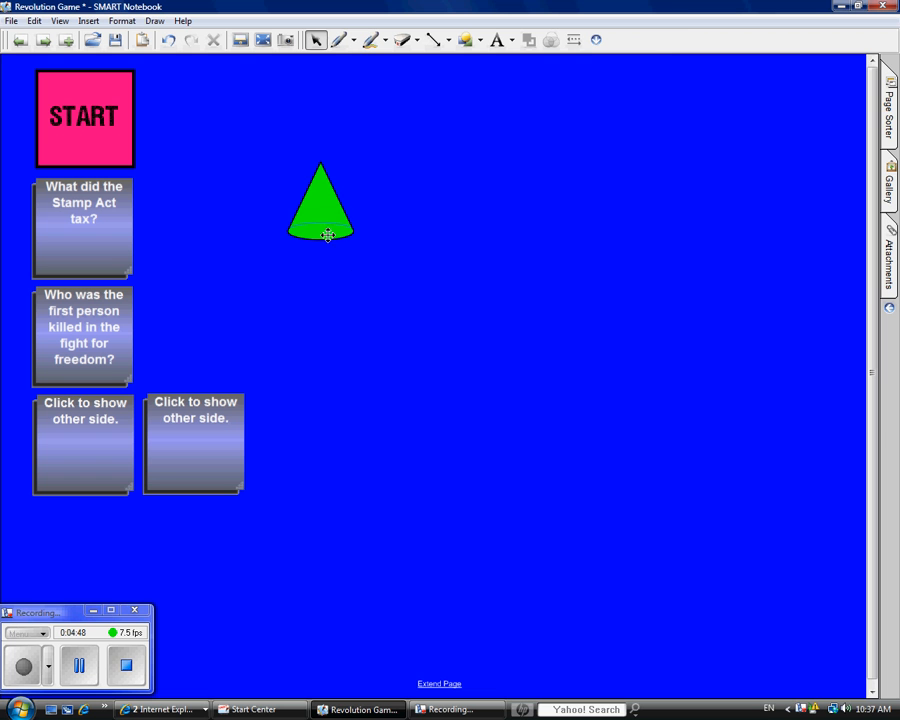
left_click_drag(328, 235, 70, 128)
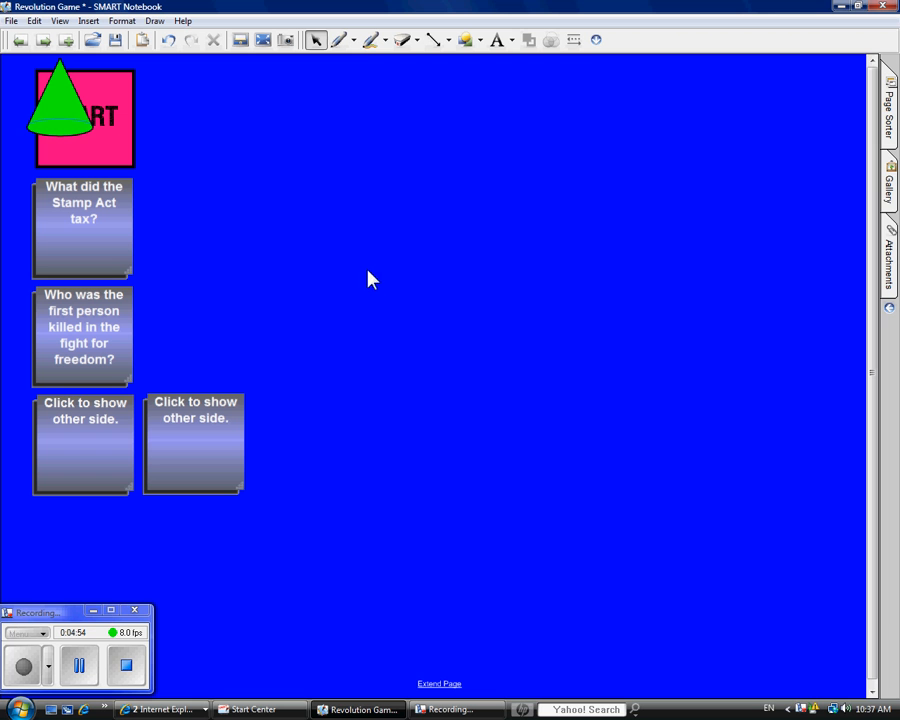
Step: Find the interactive and multimedia items of the gallery's Statistics and Probability folder and browse to the dice
left_click(889, 192)
left_click(702, 242)
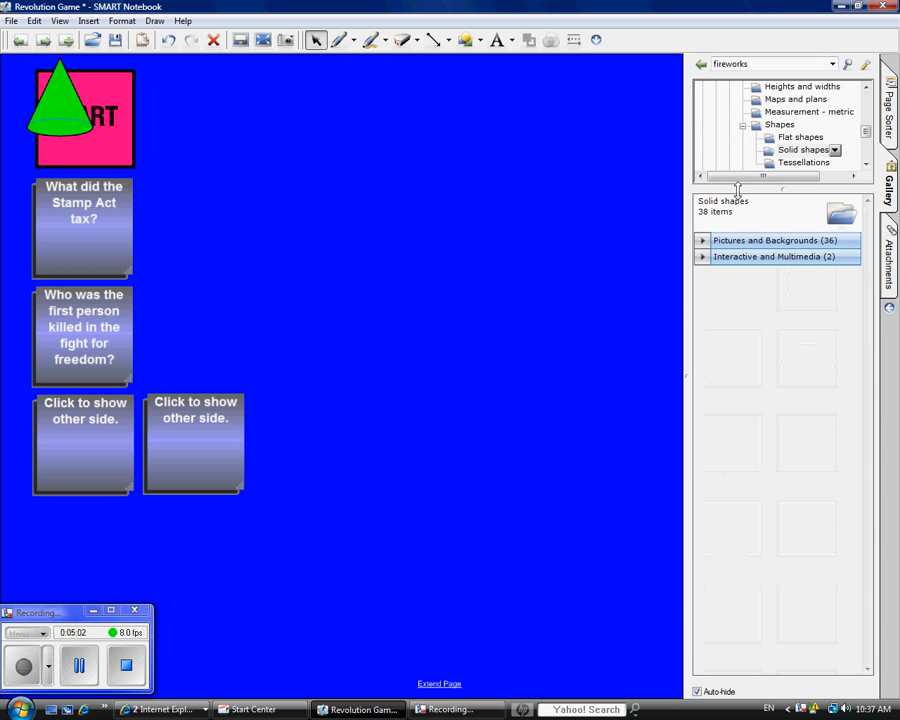
left_click(743, 127)
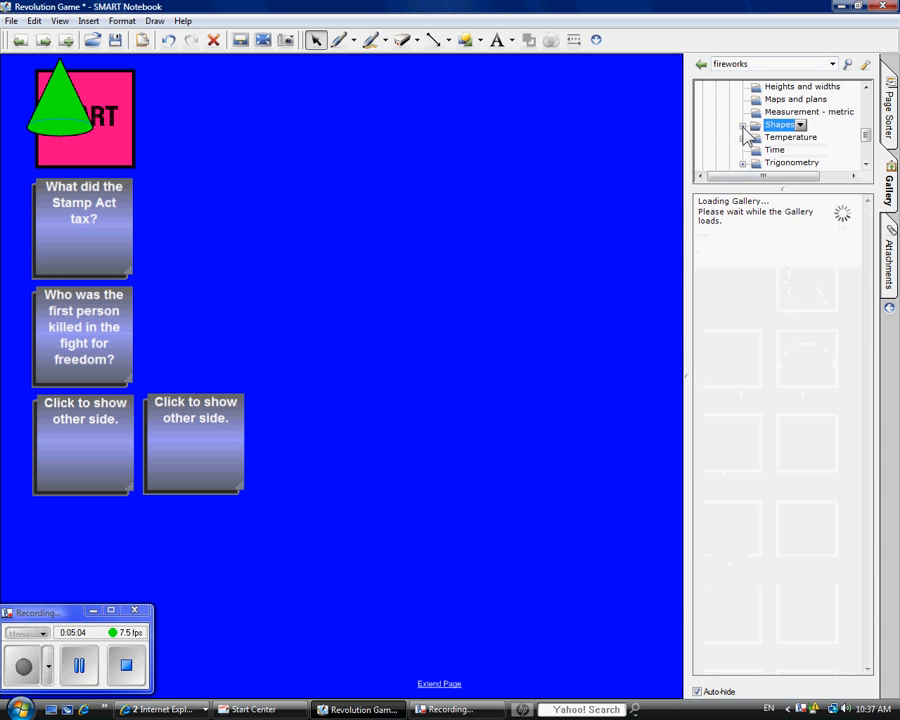
scroll(867, 131, "up", 2)
scroll(867, 138, "up", 2)
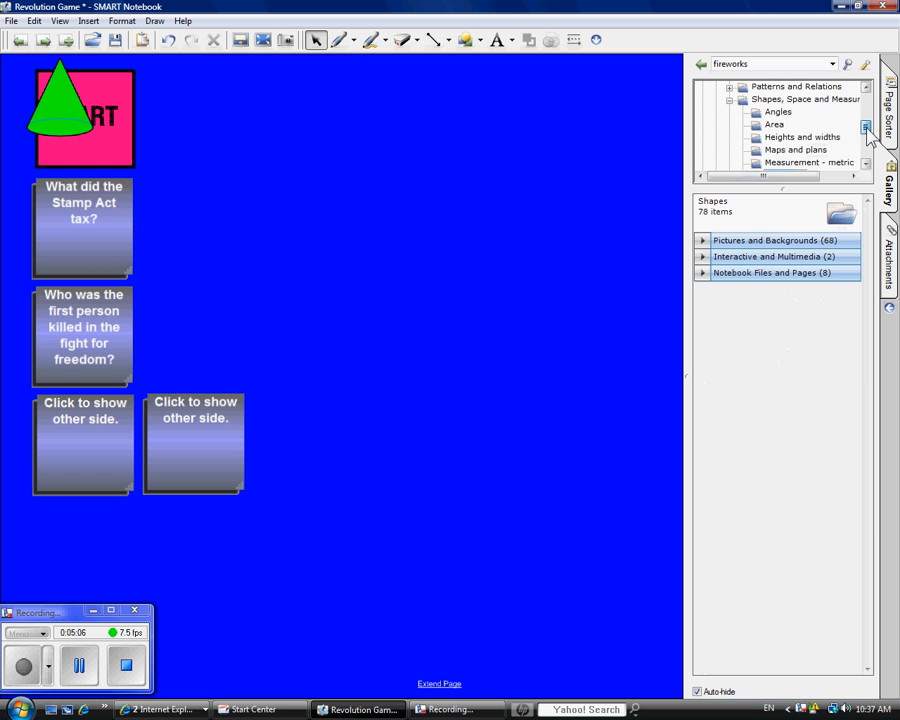
left_click_drag(868, 130, 867, 146)
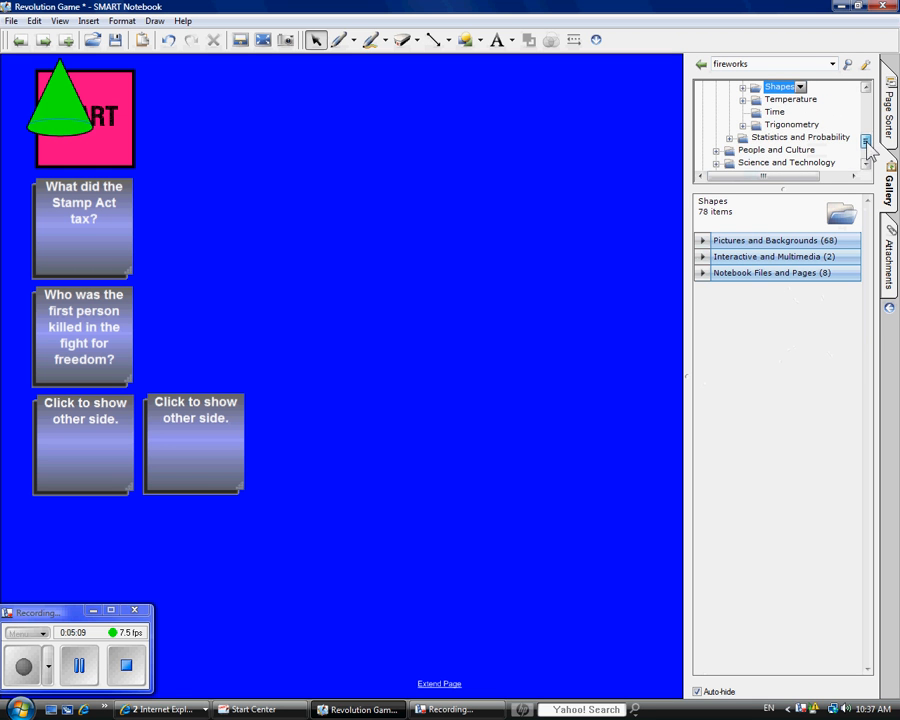
left_click(738, 139)
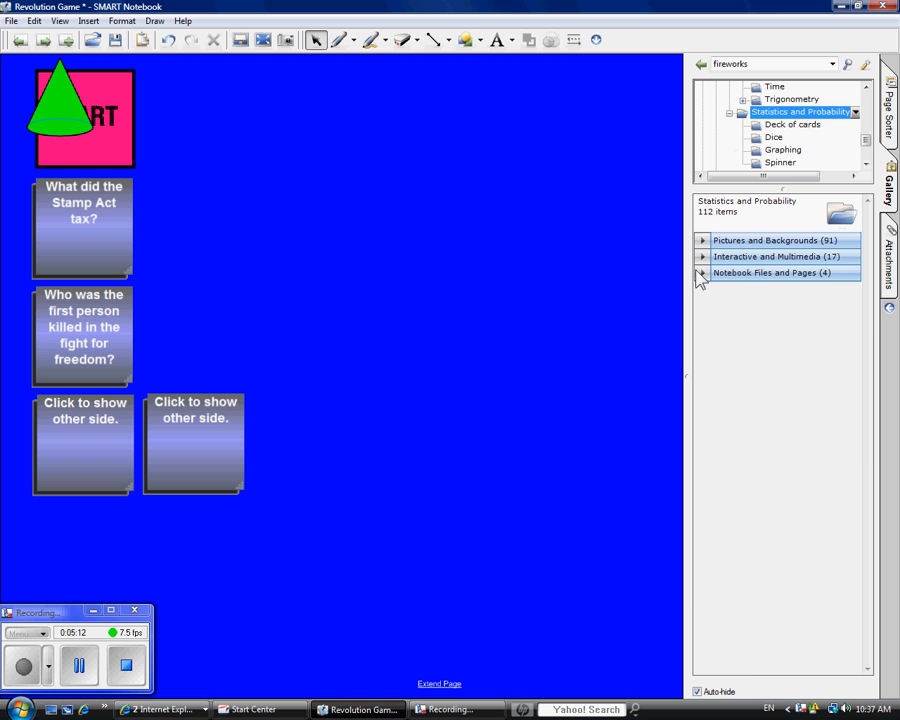
left_click(702, 258)
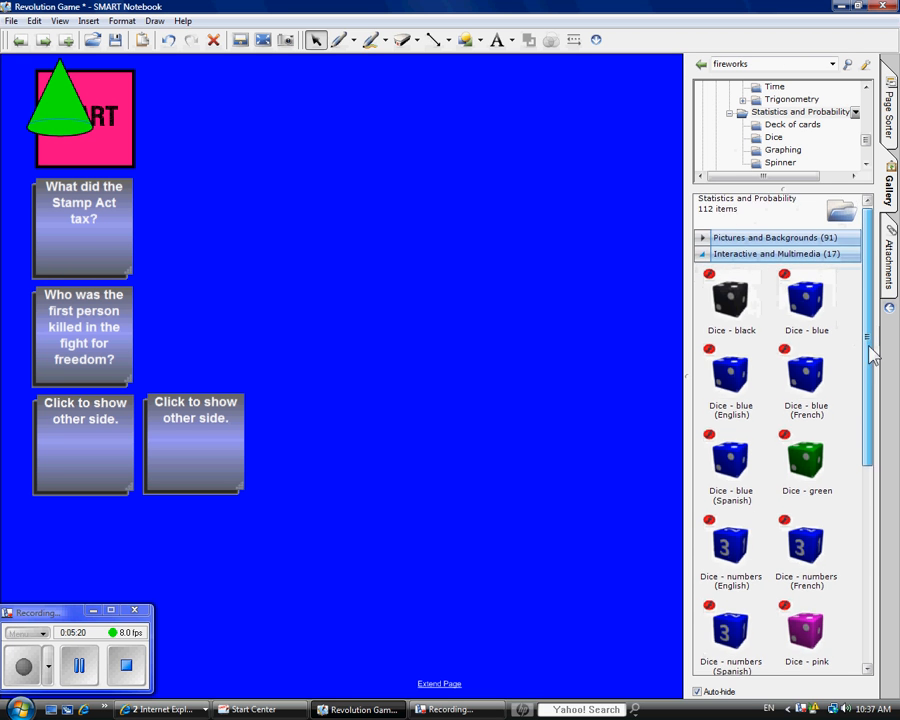
left_click_drag(868, 337, 874, 390)
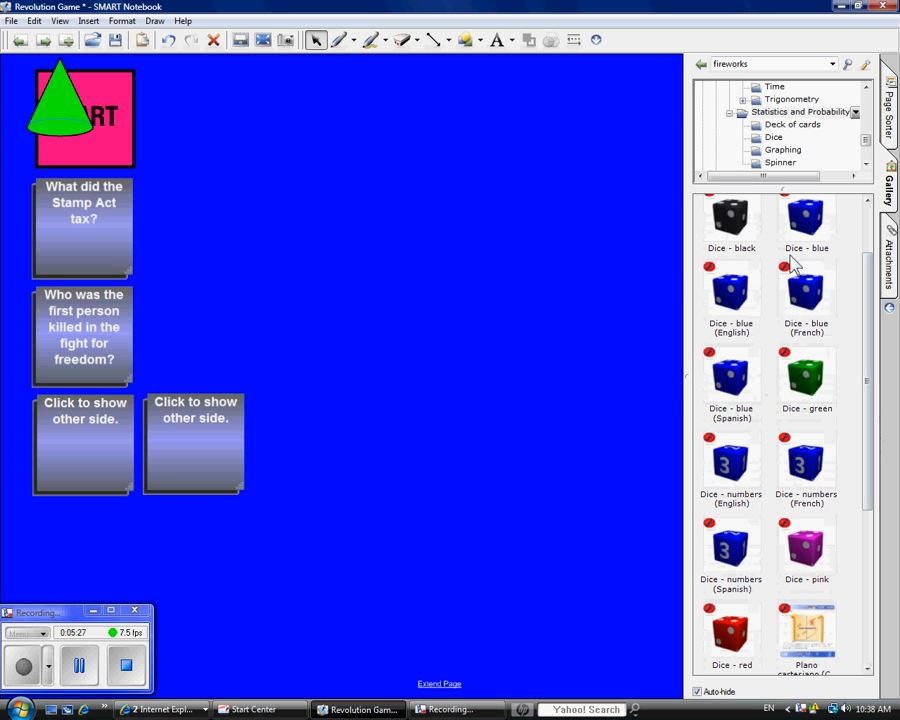
Step: Add the "Dice - blue" item to the page, shrink it to about tile size and place it beside the Stamp Act tile
left_click_drag(806, 232, 451, 238)
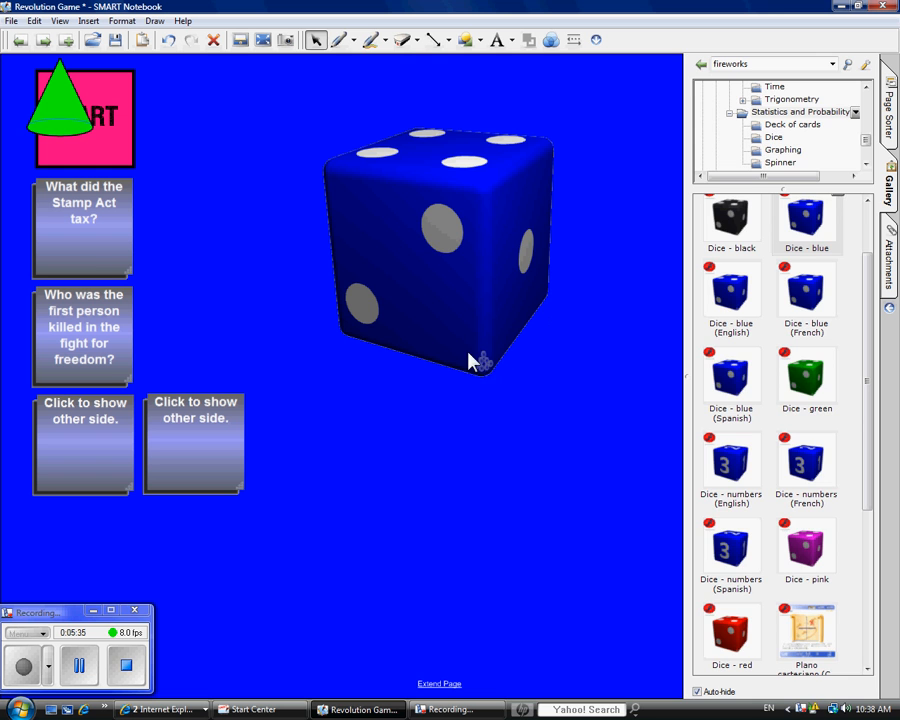
left_click_drag(484, 366, 386, 172)
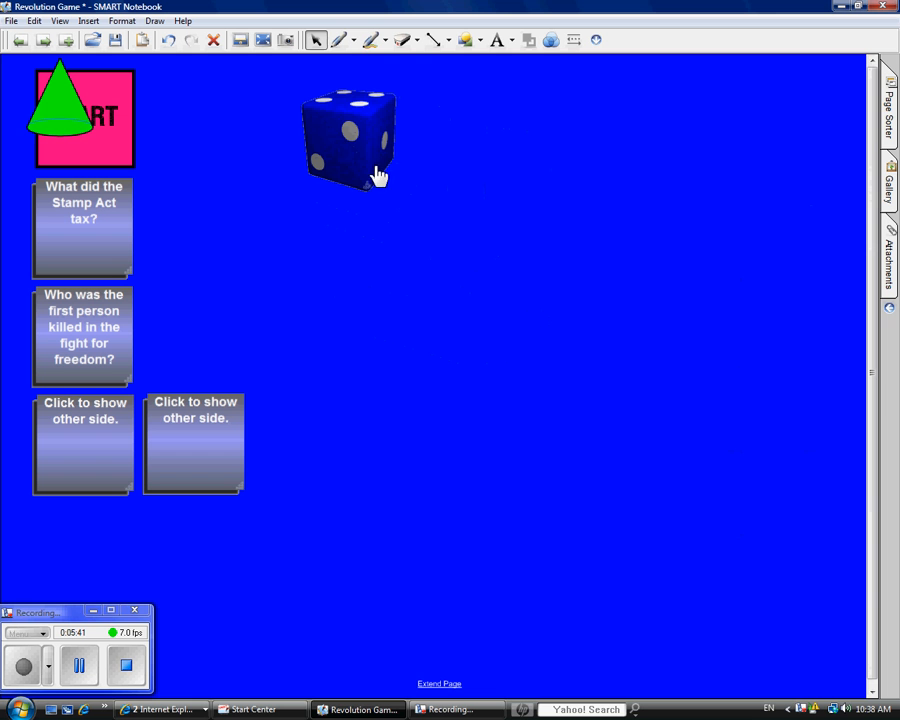
left_click_drag(362, 149, 255, 211)
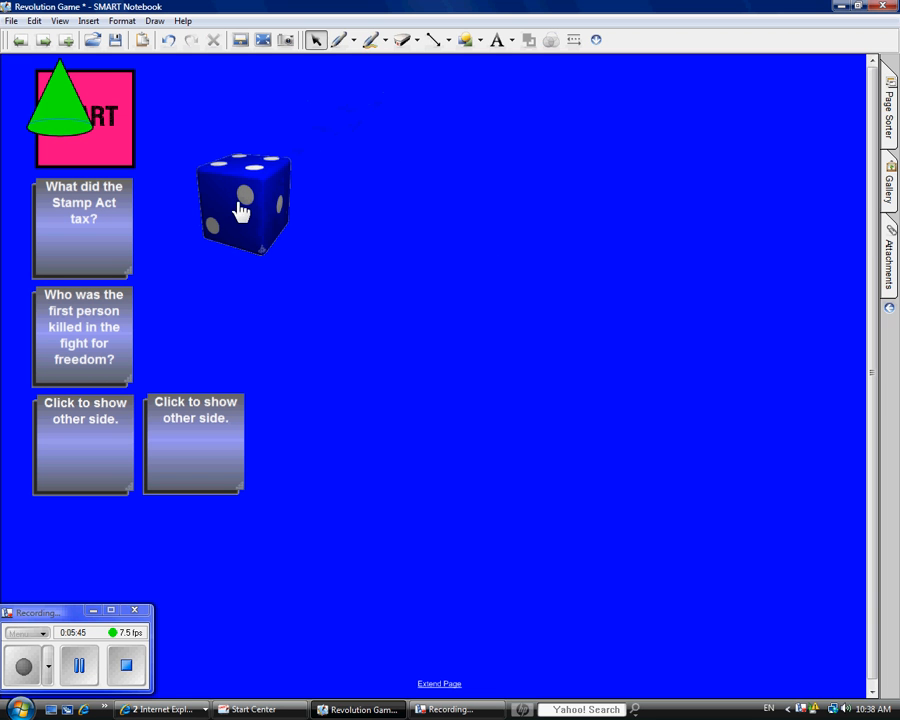
Step: Test the game by rolling the blue die several times and flipping the "first person killed" tile to its answer and back
left_click(243, 208)
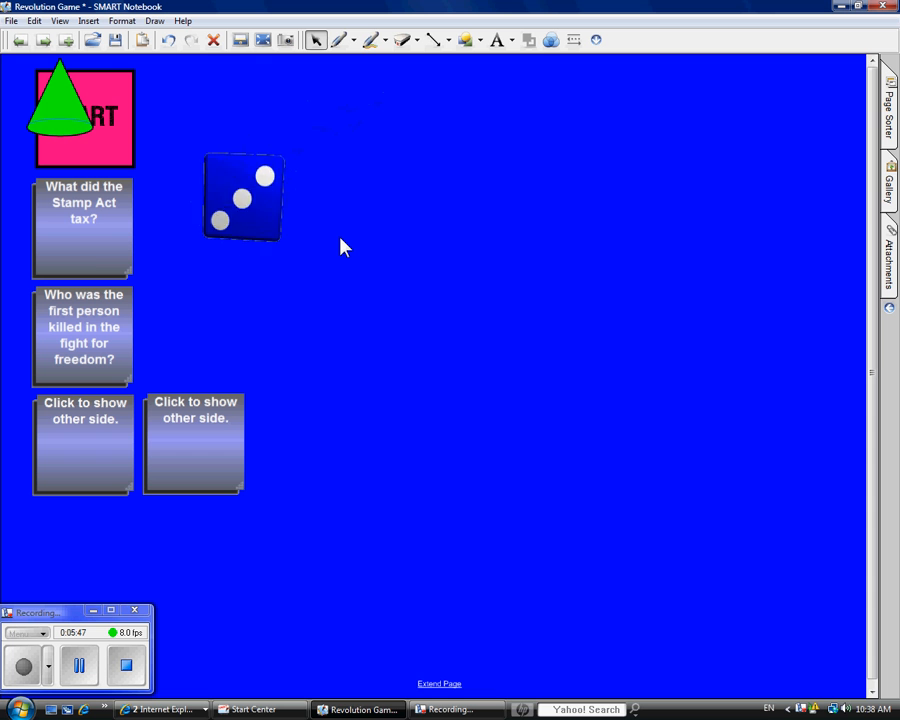
left_click(253, 203)
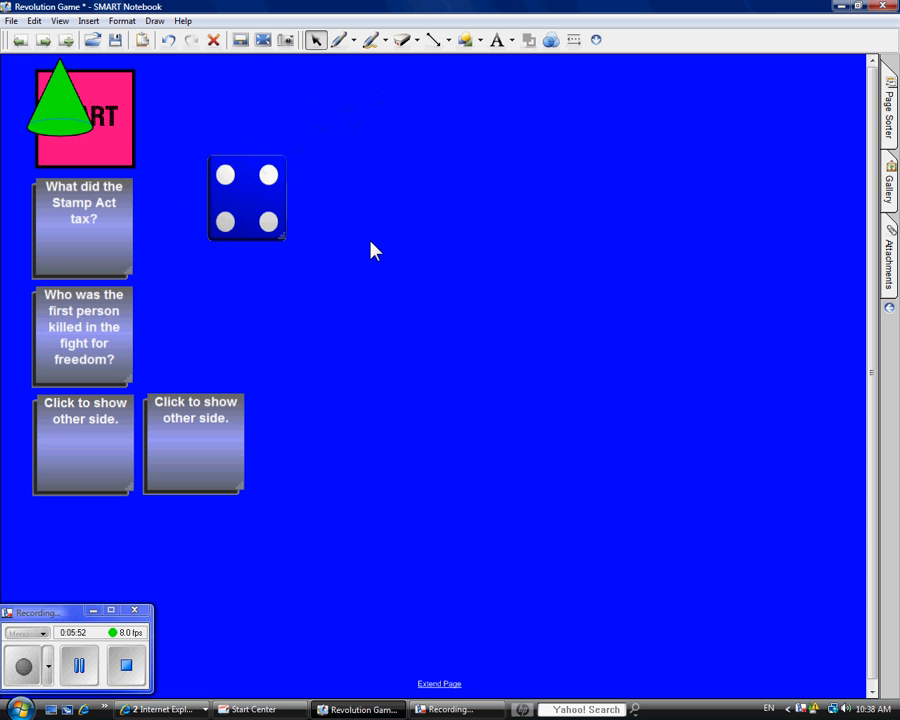
left_click(262, 205)
left_click(84, 338)
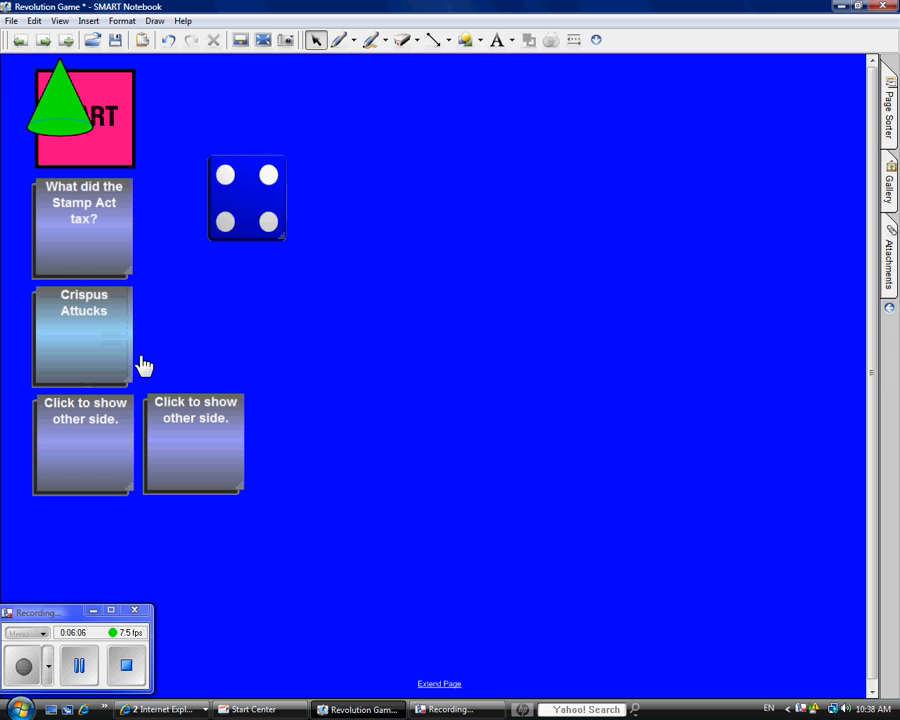
left_click(86, 347)
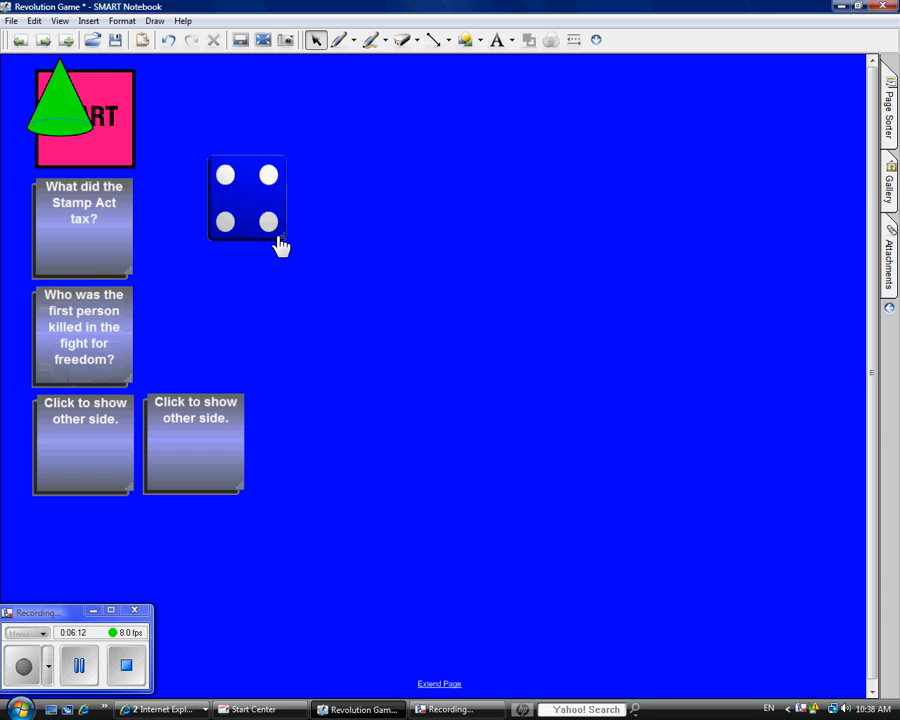
Step: Lock the blue die in place and roll it once as a test
right_click(267, 196)
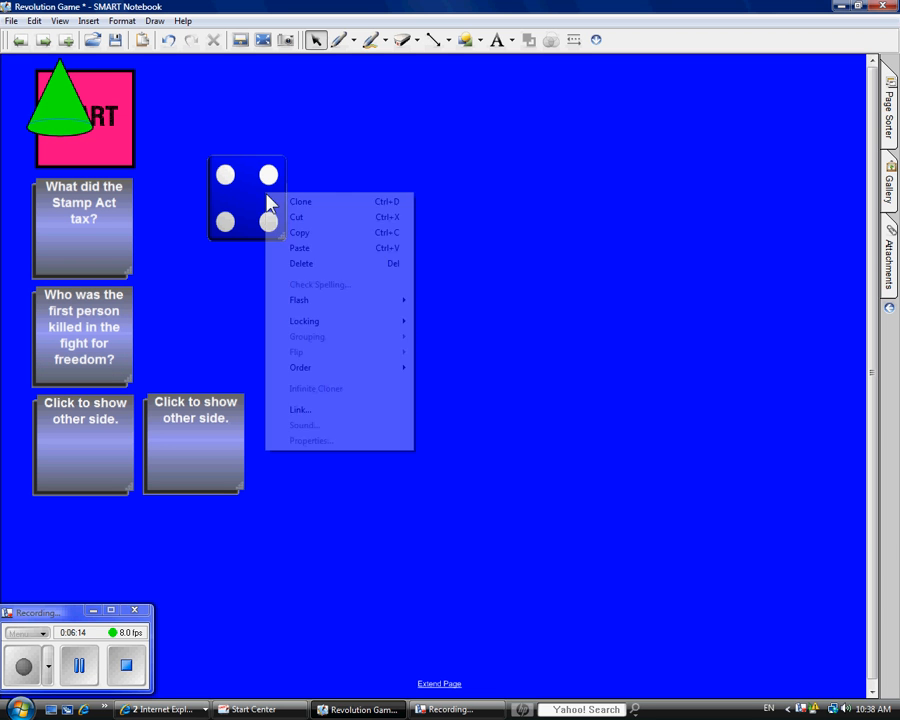
mouse_move(316, 326)
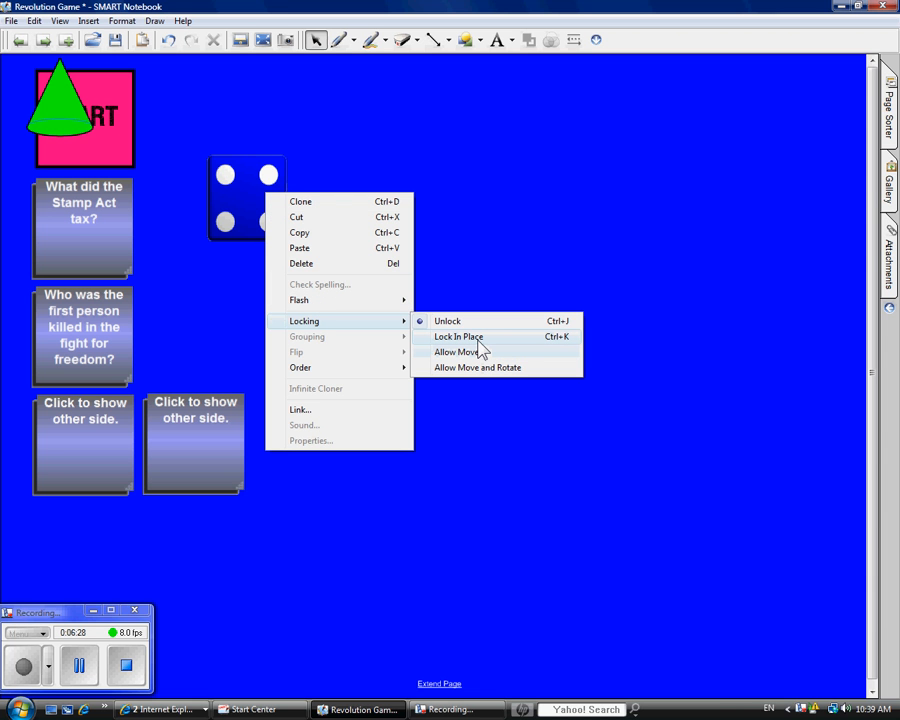
left_click(481, 350)
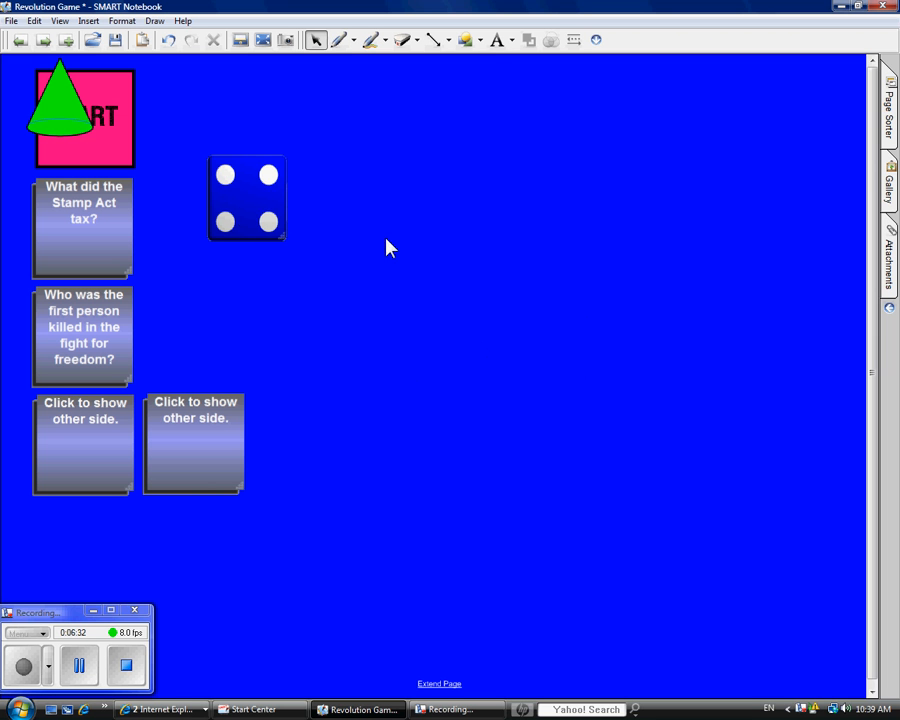
left_click(247, 205)
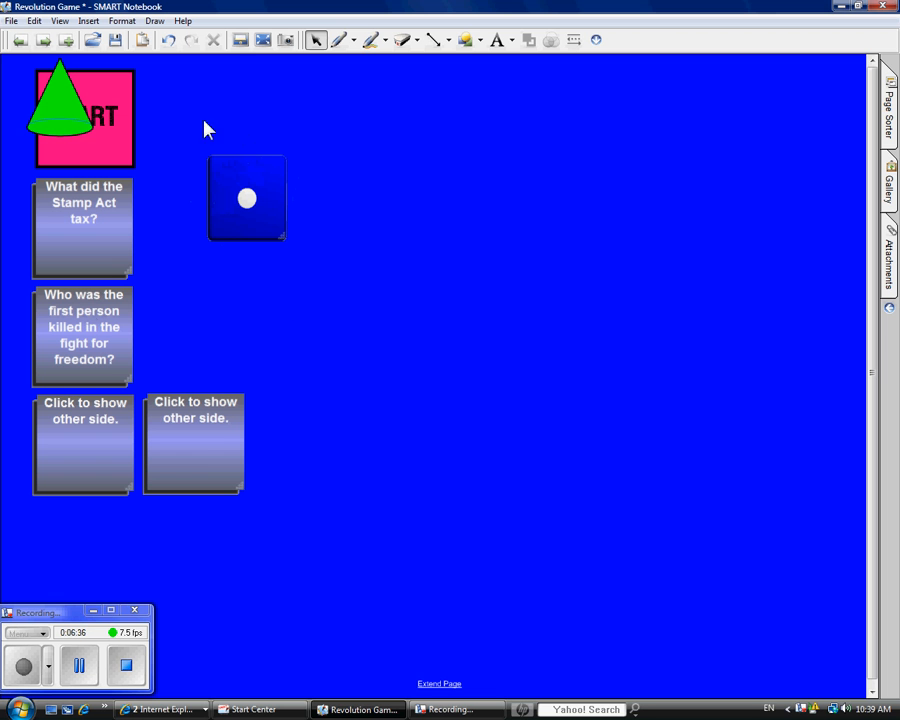
Step: Add the text "Directions: Roll the die and move that number of spaces." and position it above the die, beside the START square
left_click(270, 90)
type("Directions:")
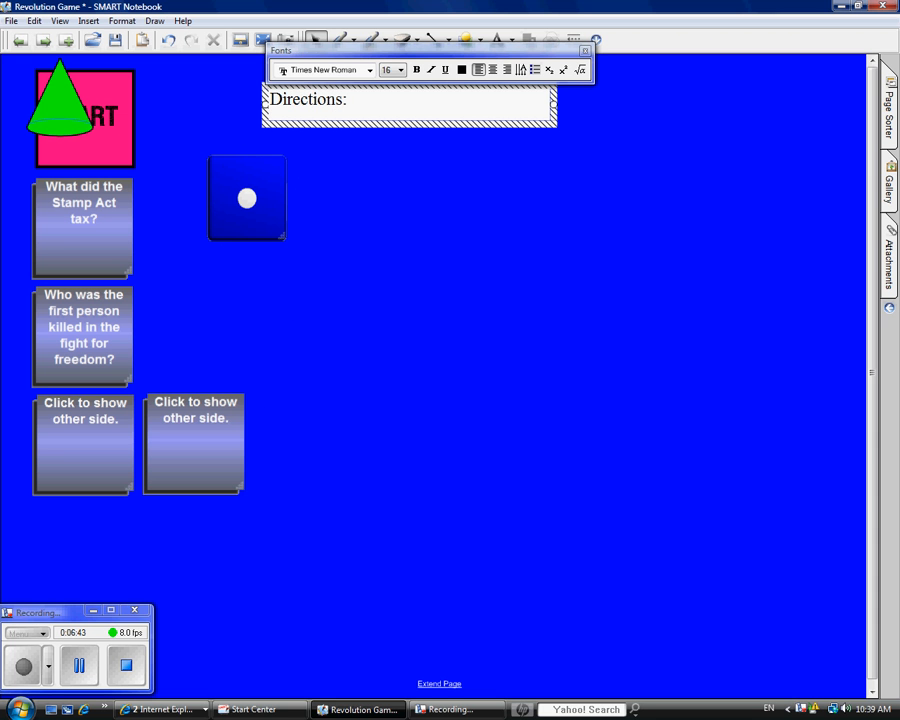
type("  Roll the die")
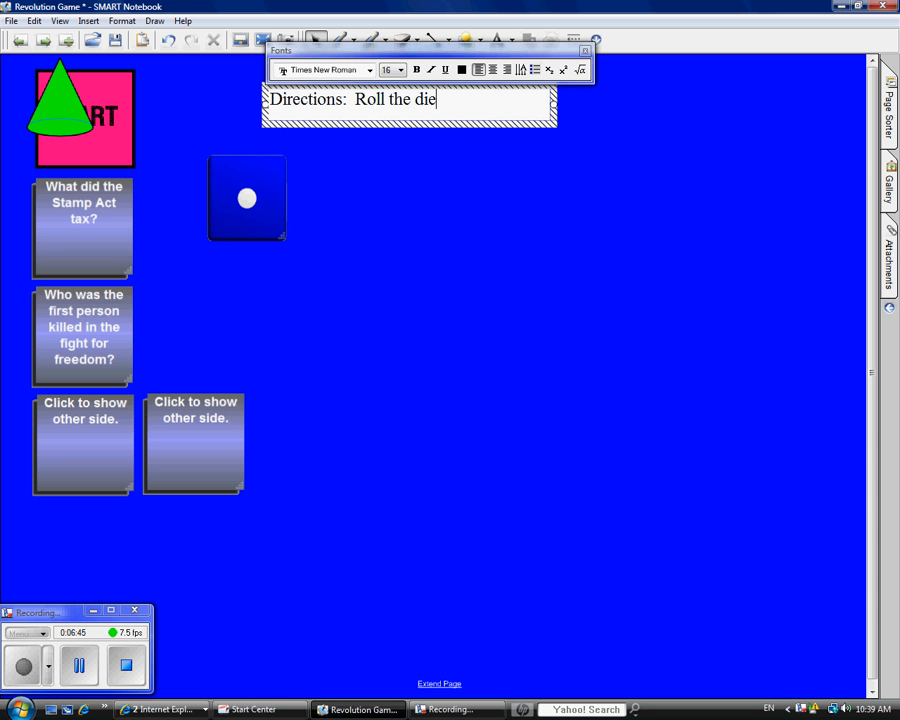
type(" and move that n")
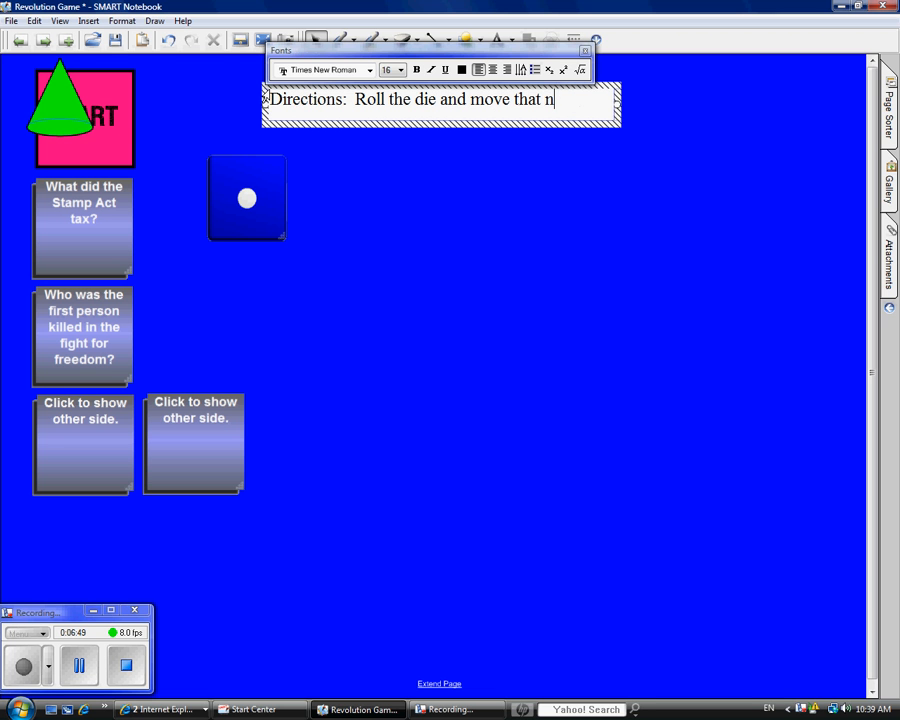
type("umber of s")
type("pac")
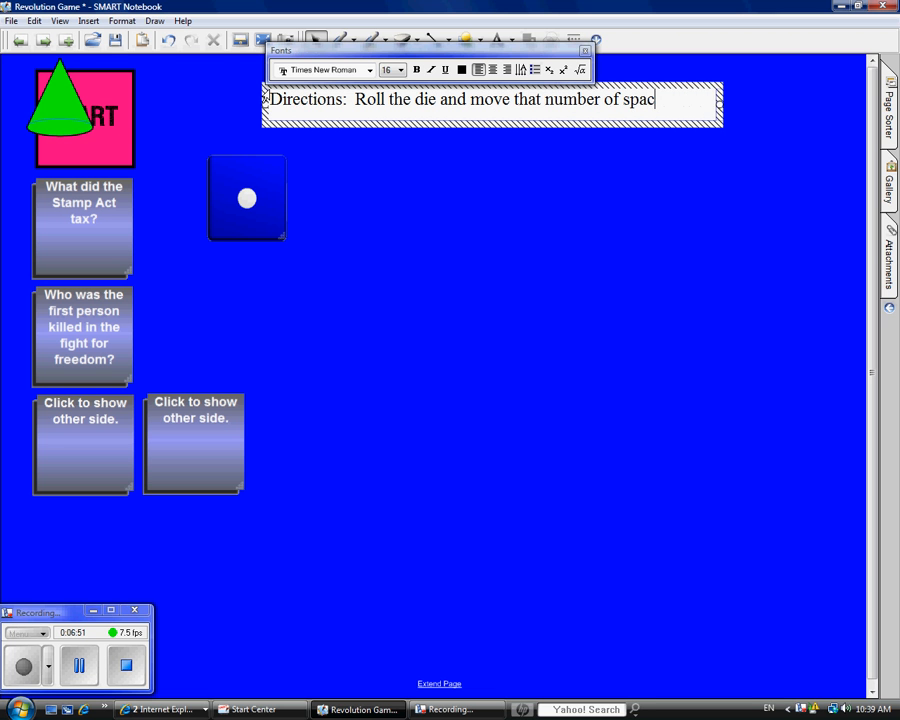
type("es.")
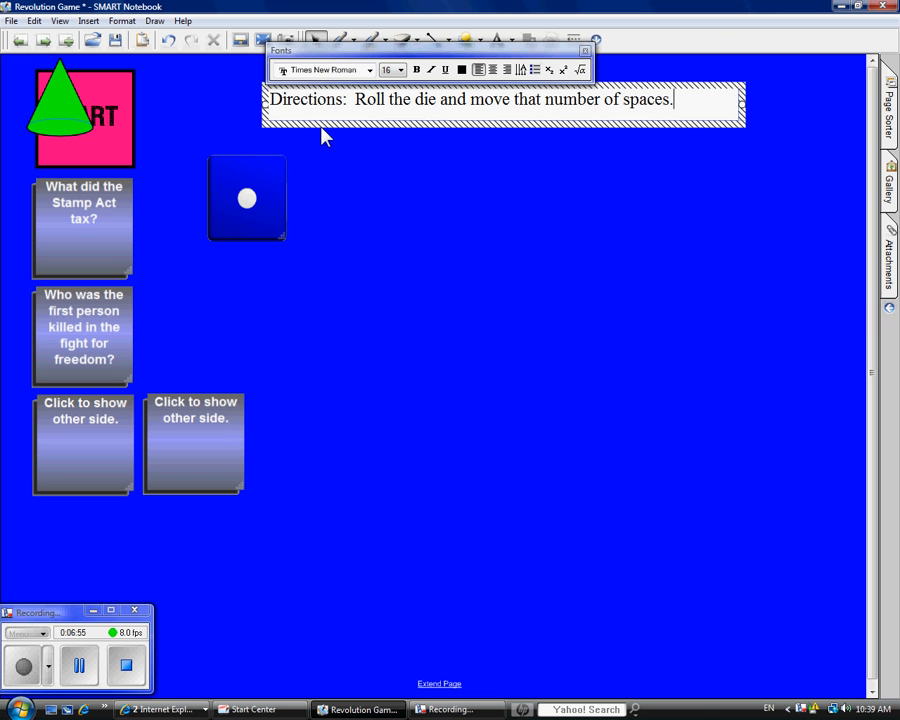
mouse_move(370, 127)
left_mouse_down()
mouse_move(289, 124)
mouse_move(261, 112)
left_mouse_up()
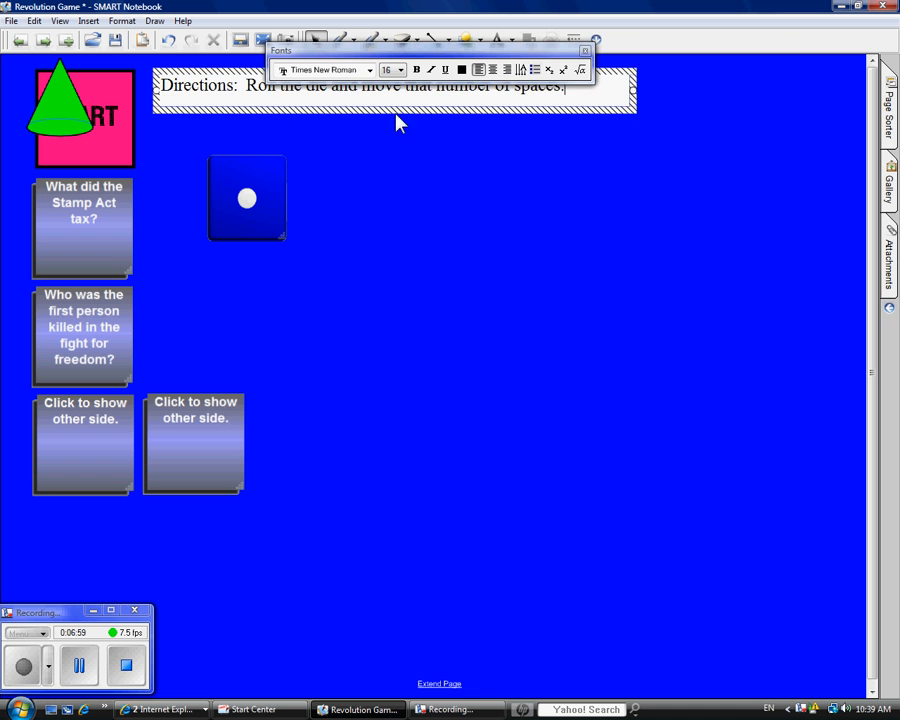
left_click(592, 128)
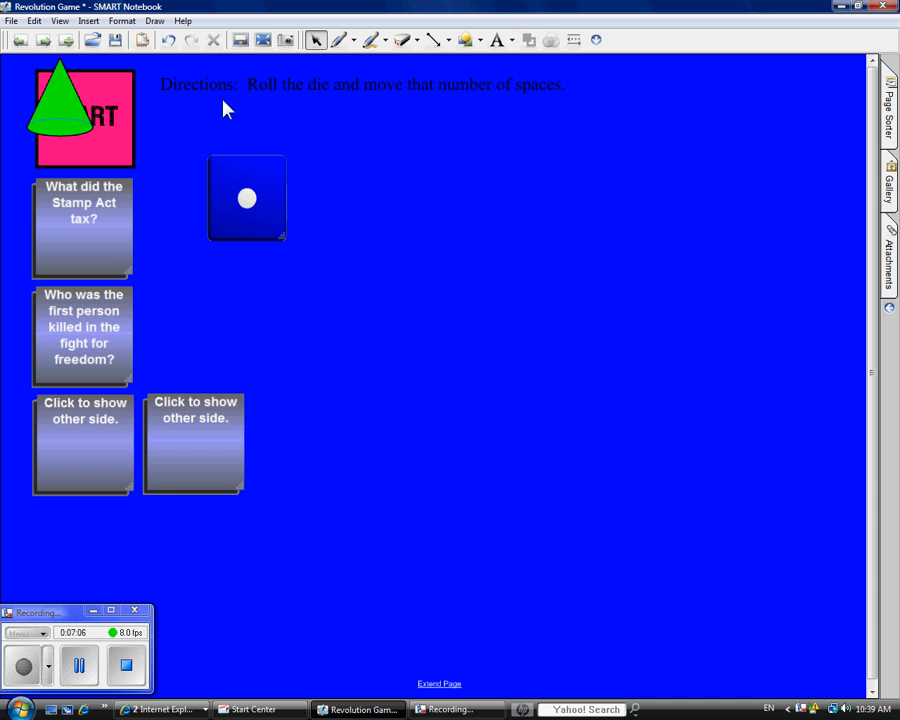
Step: Change the whole directions text above the die to white and make it bold
left_click(259, 85)
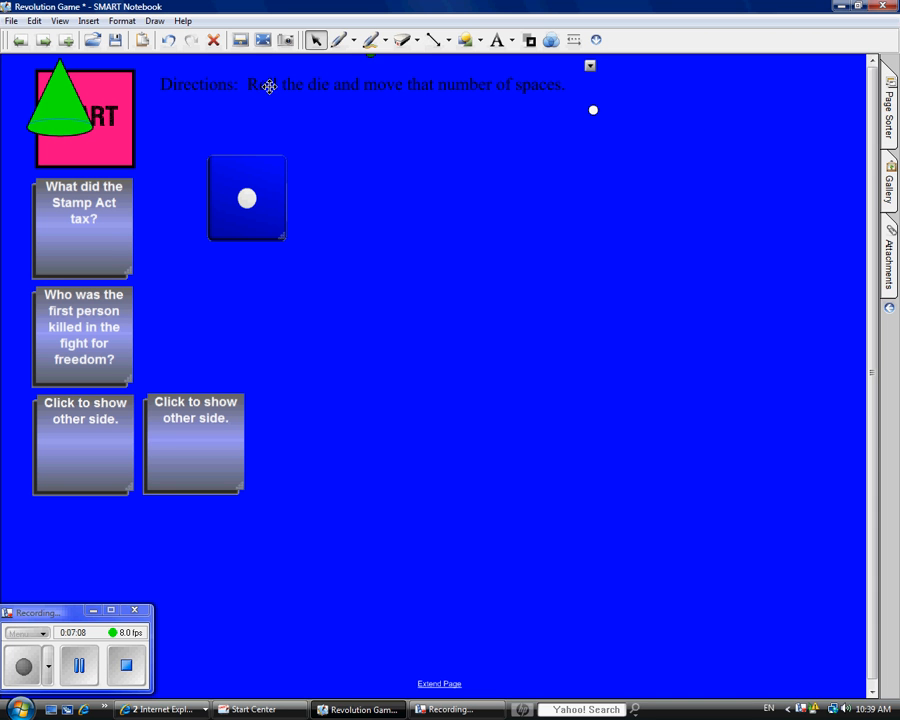
double_click(293, 87)
left_click_drag(579, 84, 156, 88)
left_click(351, 54)
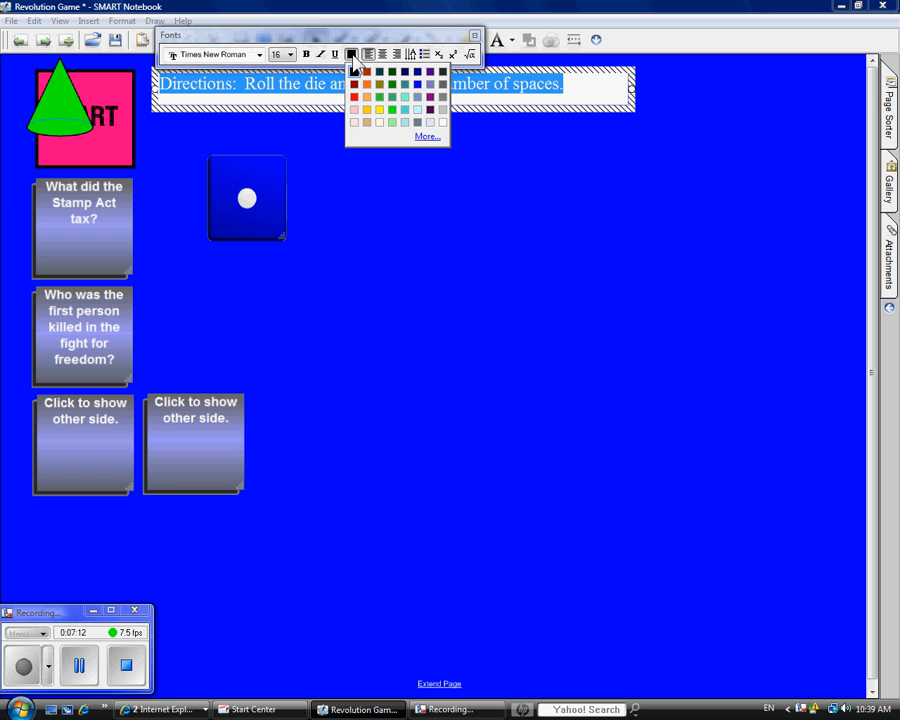
left_click(441, 123)
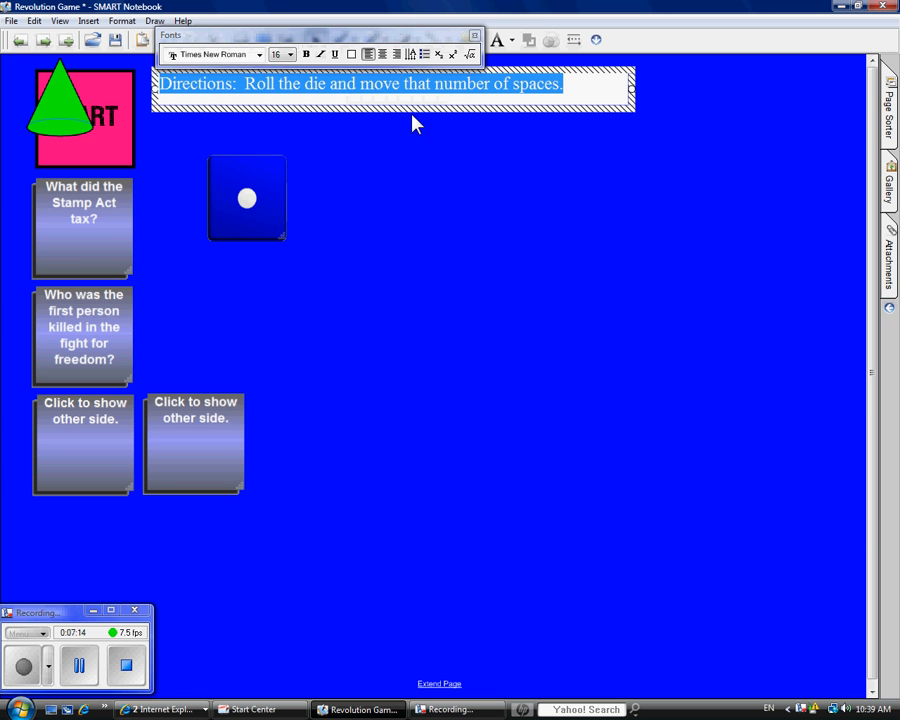
left_click(307, 55)
left_click(398, 160)
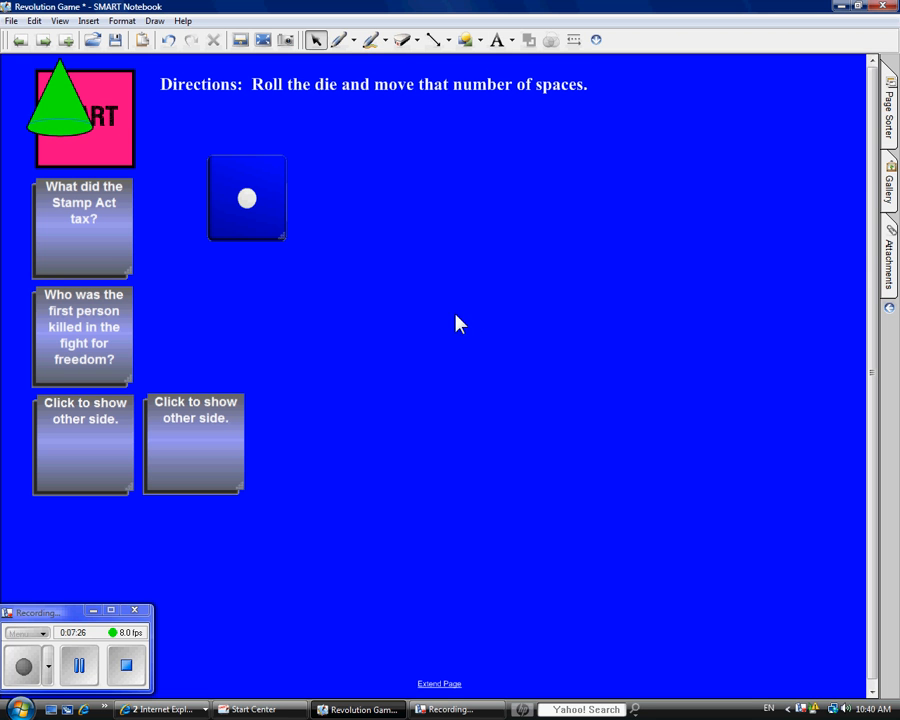
Step: Go back to the page with the completed Revolution game and roll its red die as a test
left_click(44, 46)
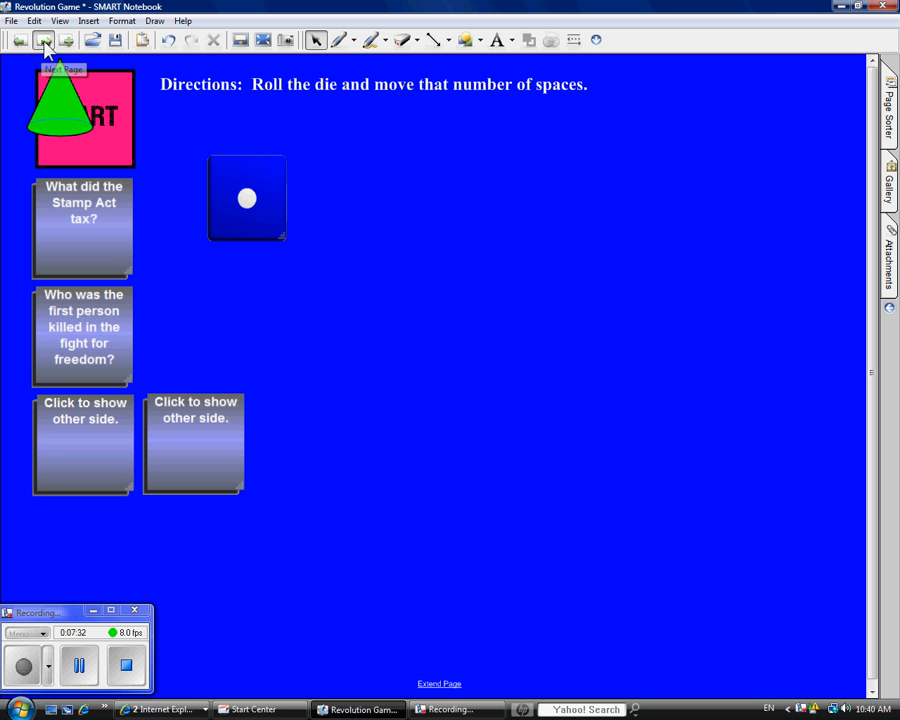
left_click(19, 44)
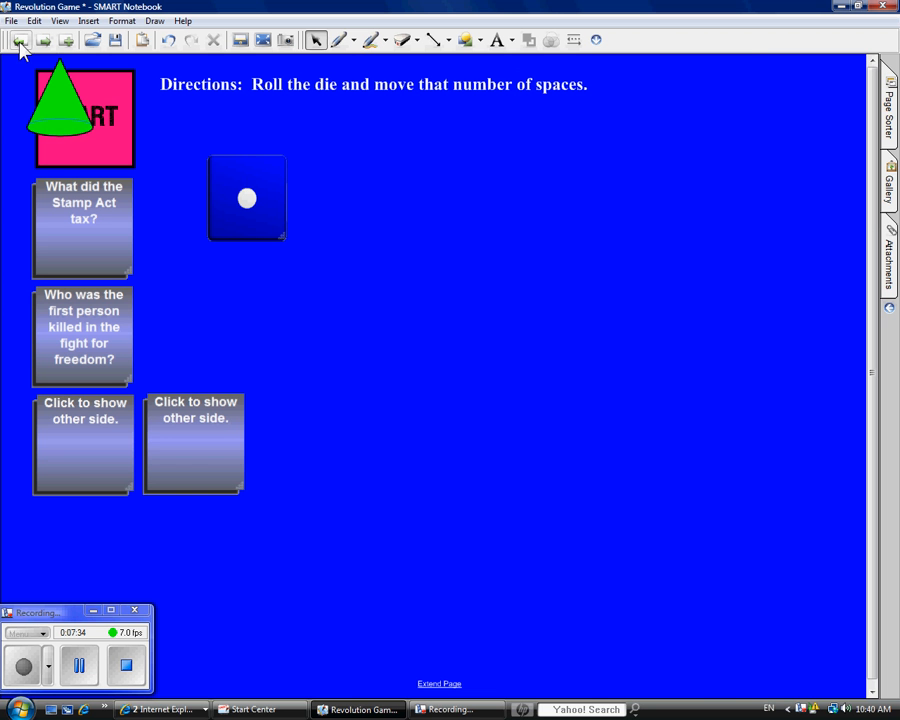
left_click(19, 44)
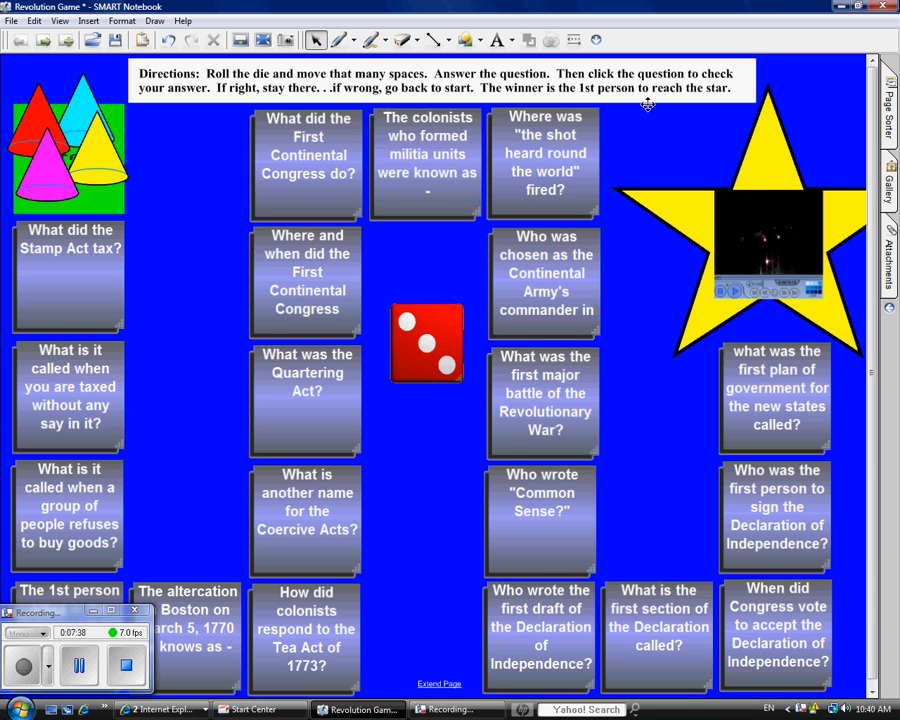
left_click(427, 349)
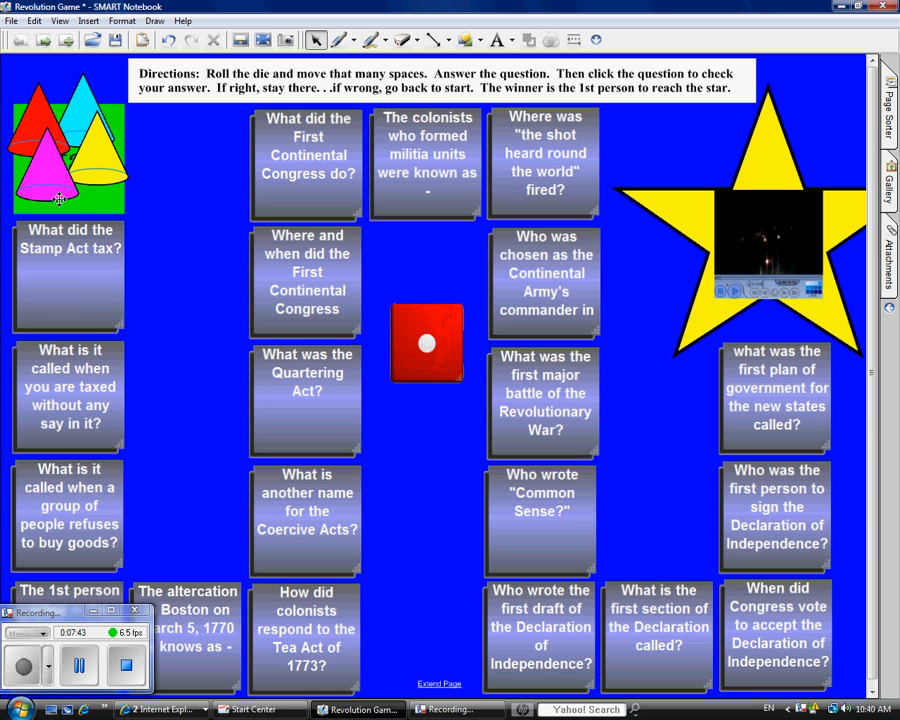
Step: Try out the completed game by nudging the magenta cone on the start square and flipping the Quartering Act tile
mouse_move(61, 194)
left_mouse_down()
mouse_move(82, 572)
mouse_move(224, 684)
mouse_move(301, 614)
mouse_move(305, 522)
mouse_move(248, 508)
mouse_move(172, 365)
mouse_move(58, 196)
left_mouse_up()
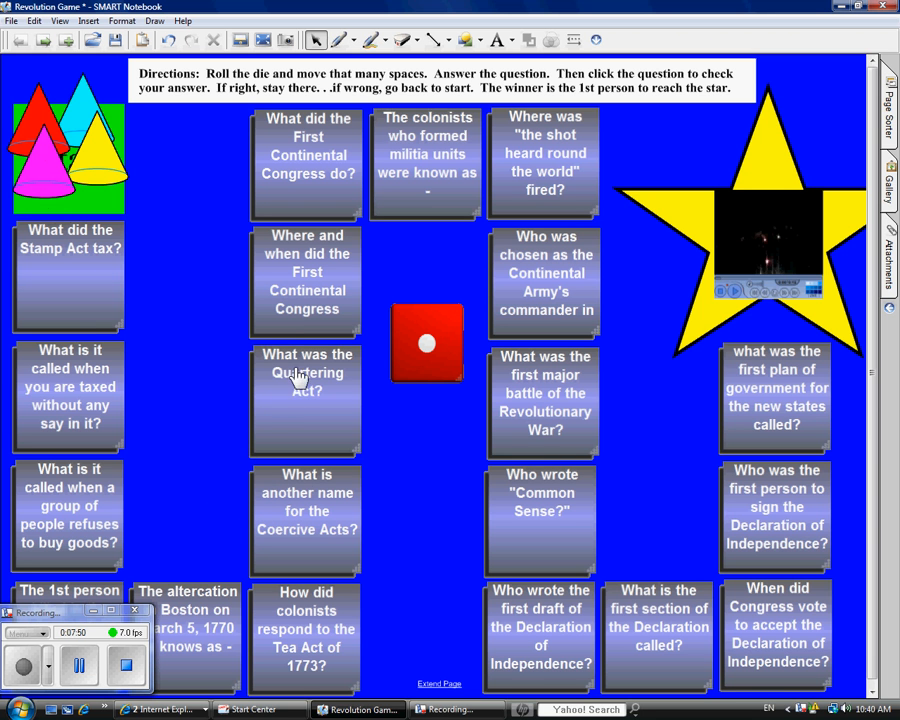
left_click(262, 378)
left_click(310, 418)
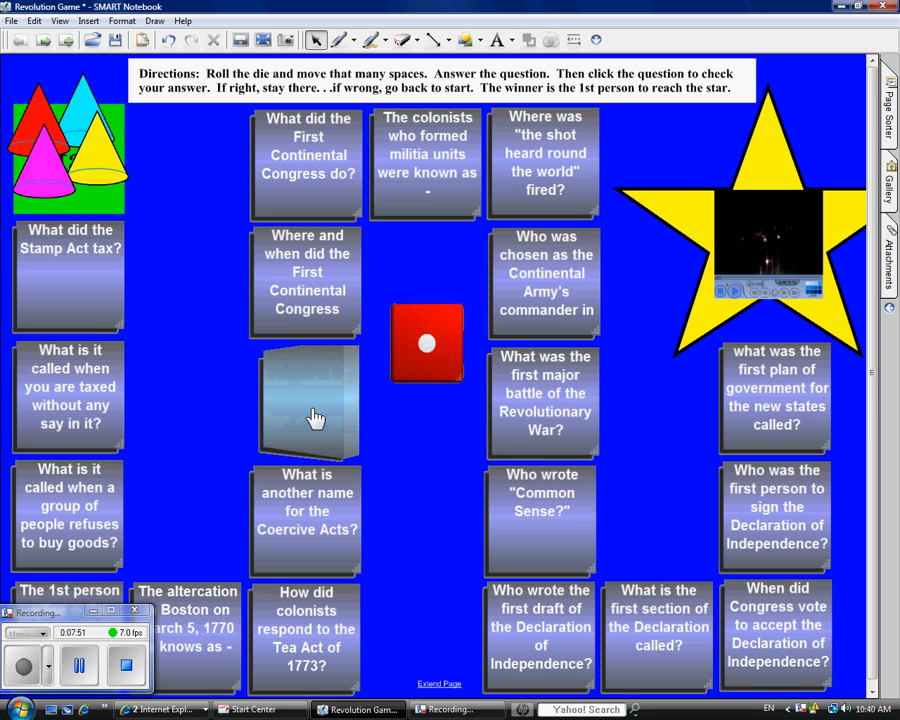